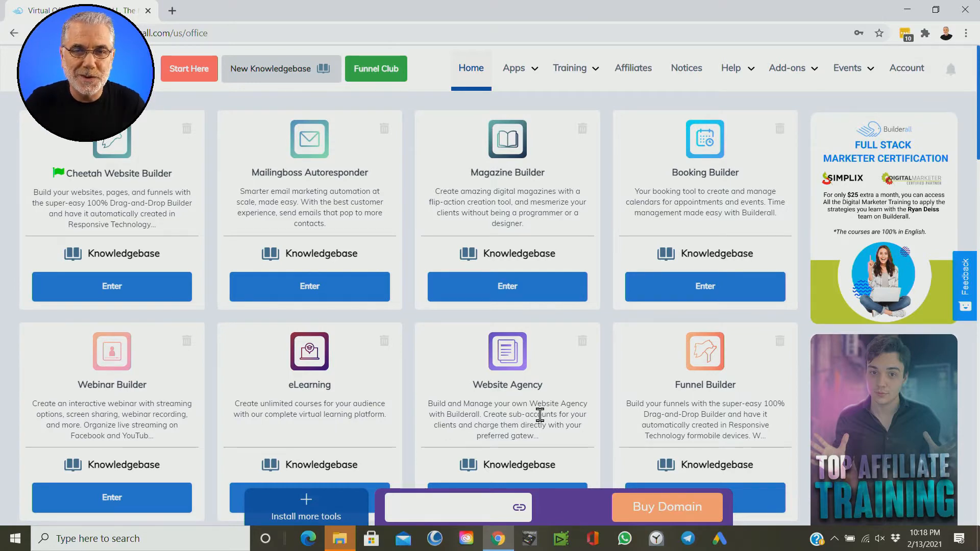
Step: Open the Mailingboss Autoresponder and go to the page listing all subscriber lists
{"action": "left_click", "coordinate": [338, 293]}
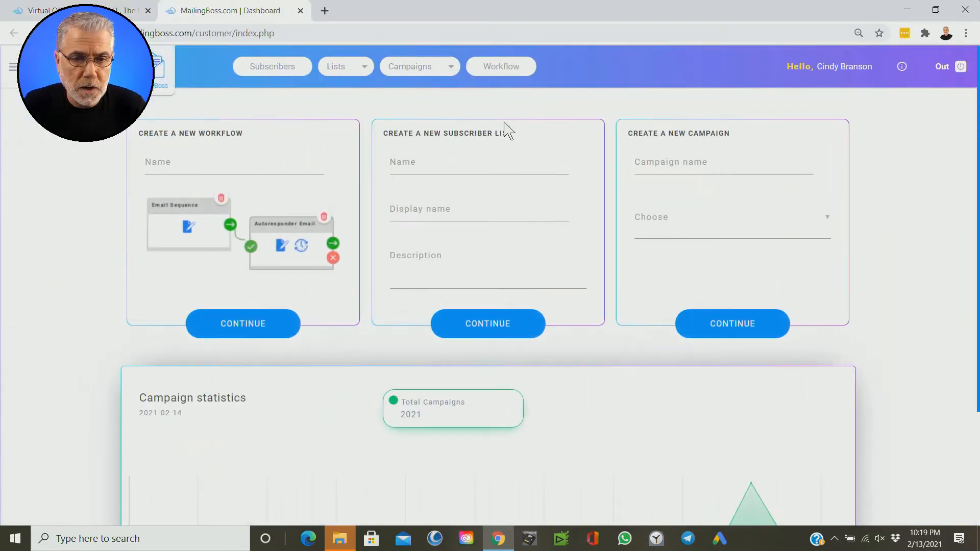
{"action": "left_click", "coordinate": [366, 96]}
{"action": "left_click", "coordinate": [360, 71]}
{"action": "key", "text": "ctrl"}
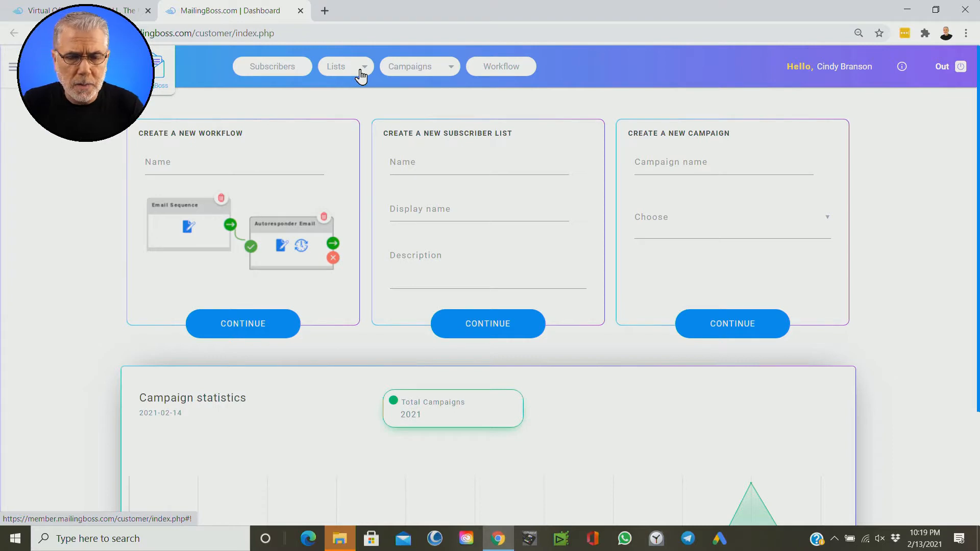
{"action": "key", "text": "ctrl"}
{"action": "left_click", "coordinate": [361, 75]}
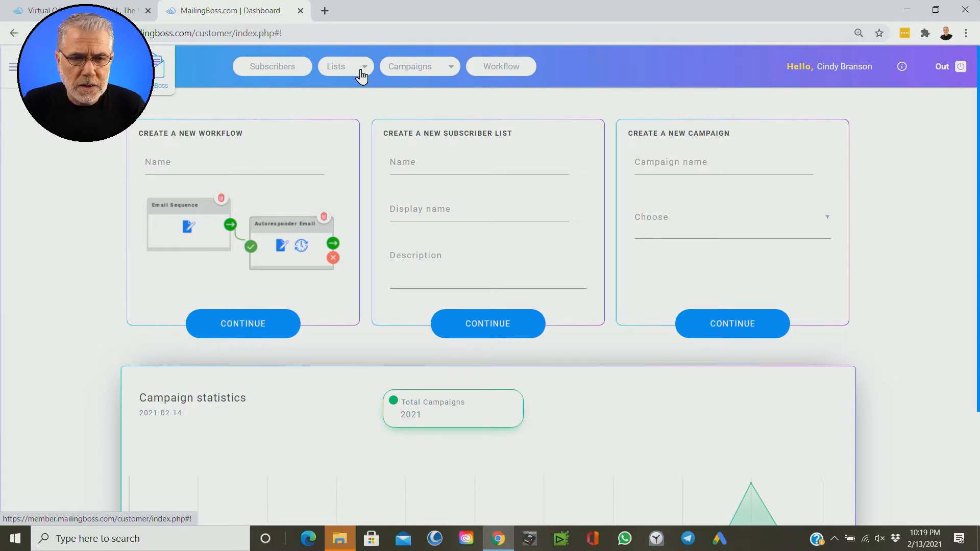
{"action": "left_click", "coordinate": [363, 90]}
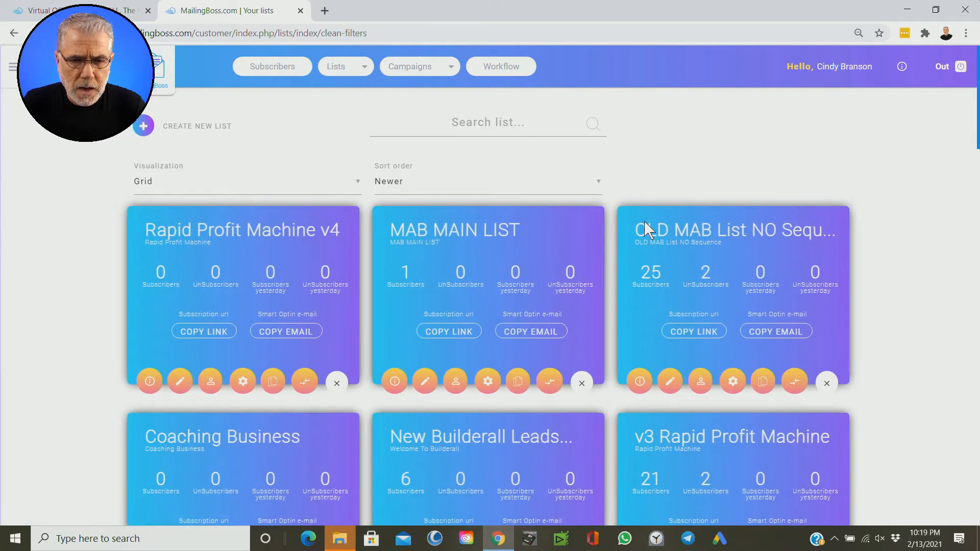
{"action": "scroll", "coordinate": [872, 361], "scroll_direction": "down", "scroll_amount": 3}
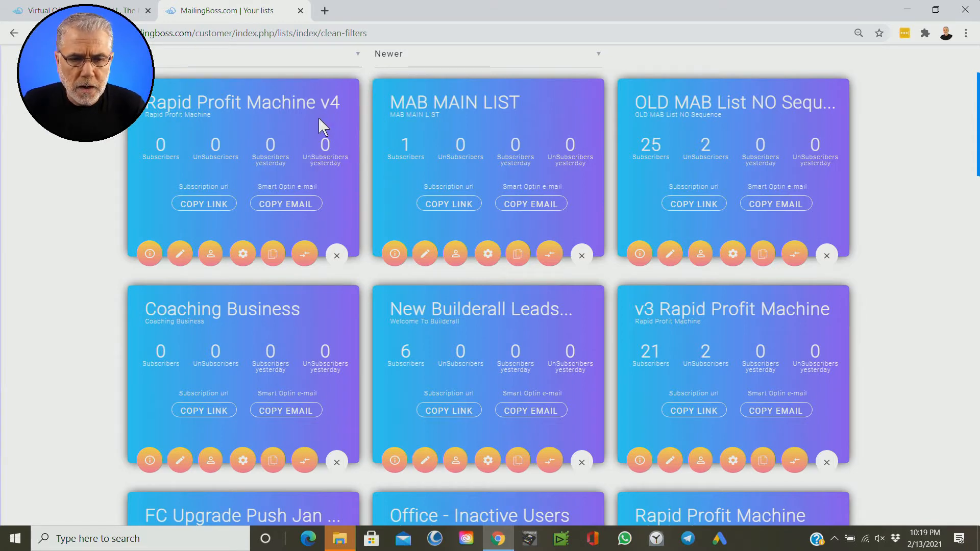
{"action": "left_click", "coordinate": [337, 255]}
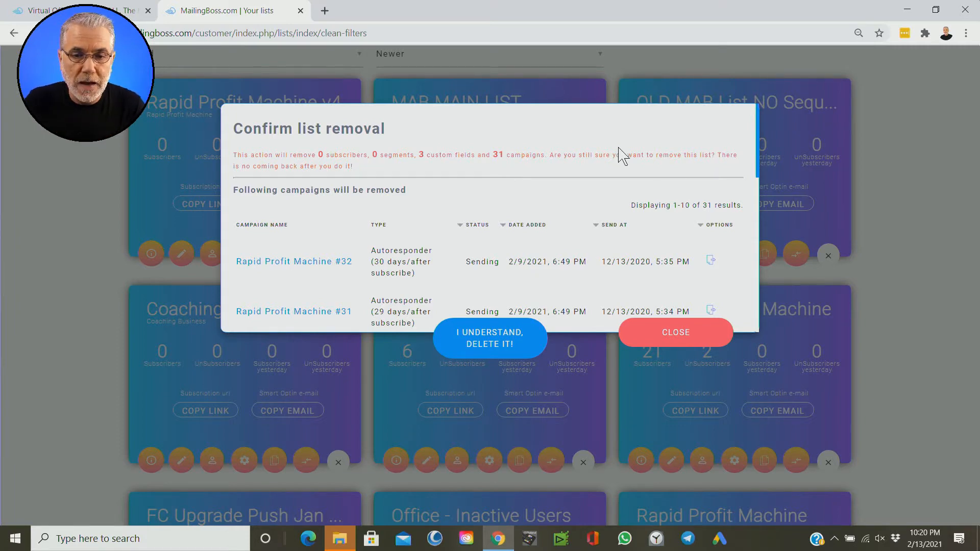
{"action": "left_click", "coordinate": [678, 340]}
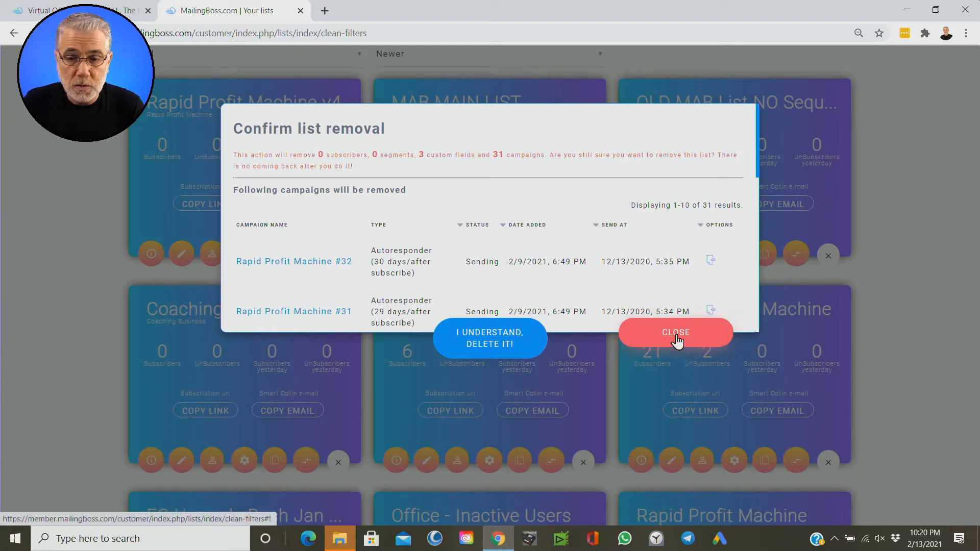
{"action": "left_click", "coordinate": [678, 339]}
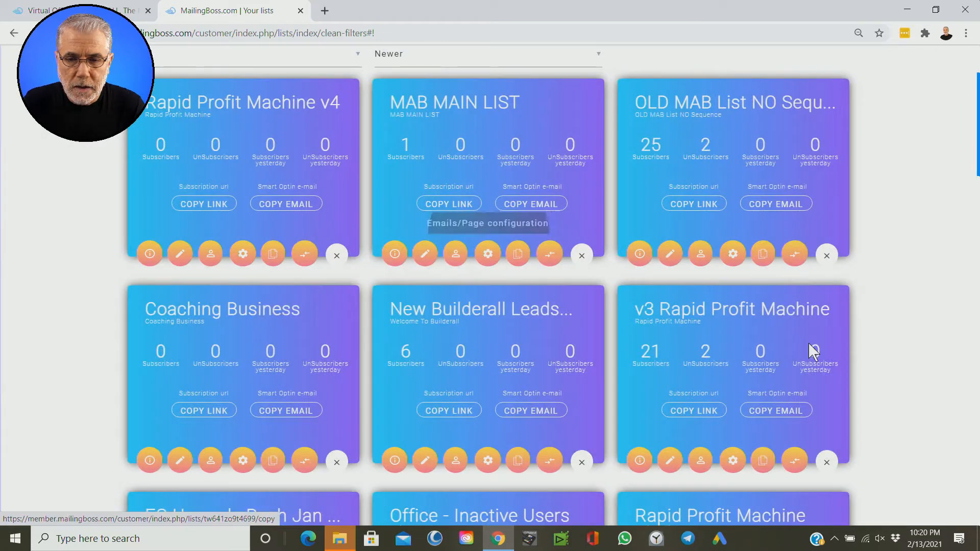
Step: Look through the list cards and compare their subscriber counts
{"action": "scroll", "coordinate": [866, 396], "scroll_direction": "down", "scroll_amount": 4}
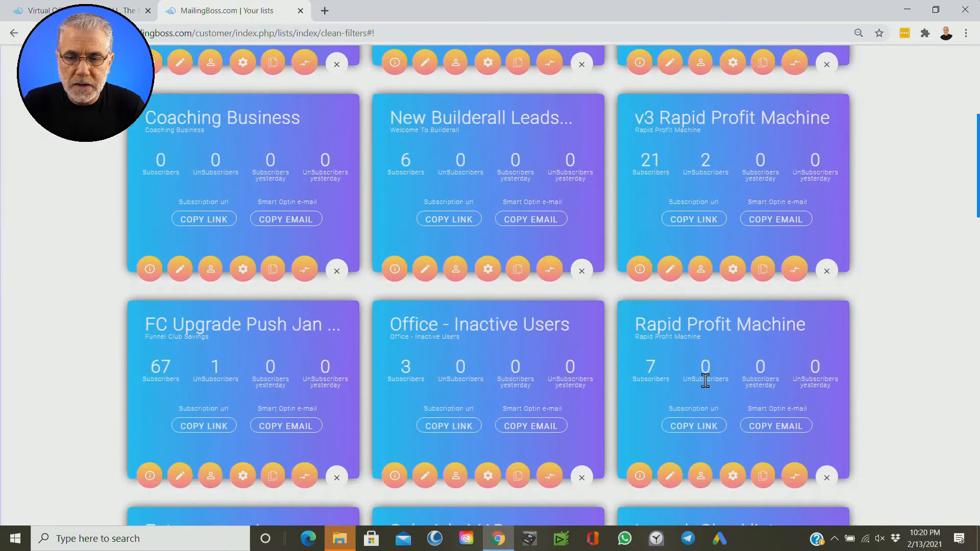
{"action": "left_click", "coordinate": [698, 372]}
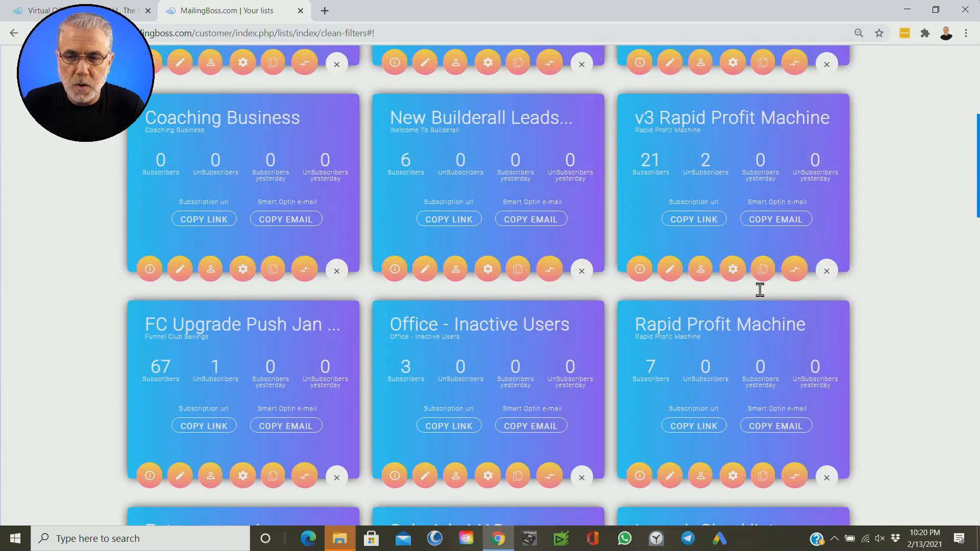
{"action": "key", "text": "ctrl"}
{"action": "key", "text": "ctrl"}
{"action": "key", "text": "ctrl"}
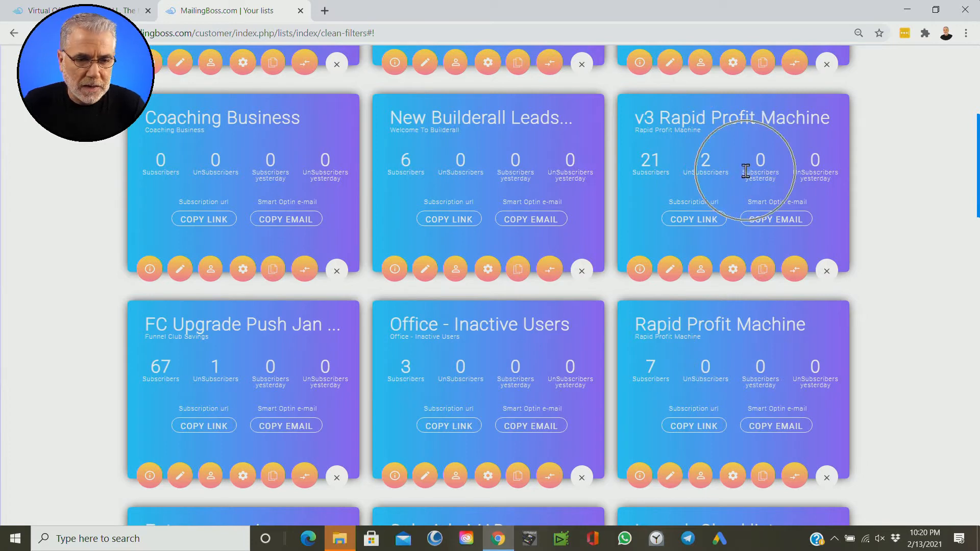
{"action": "scroll", "coordinate": [746, 173], "scroll_direction": "up", "scroll_amount": 5}
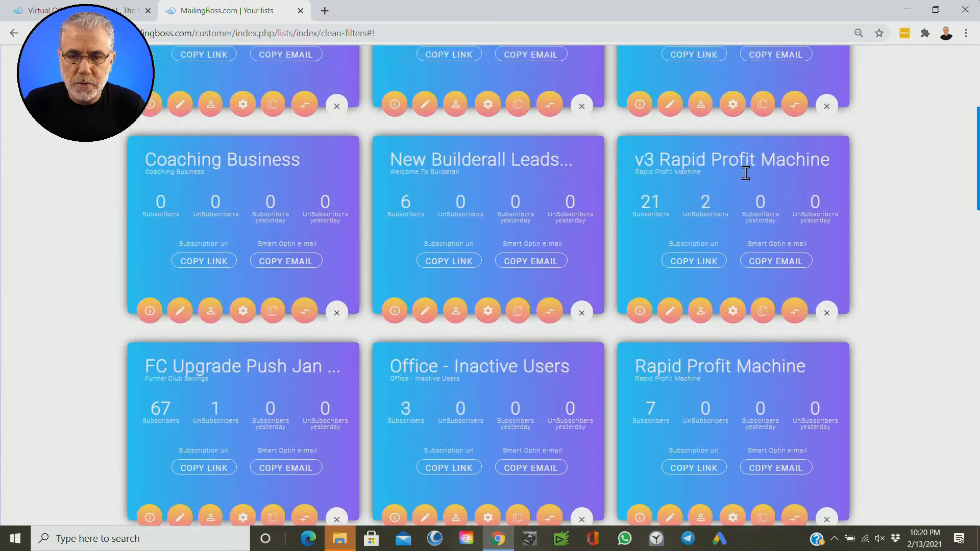
{"action": "key", "text": "ctrl"}
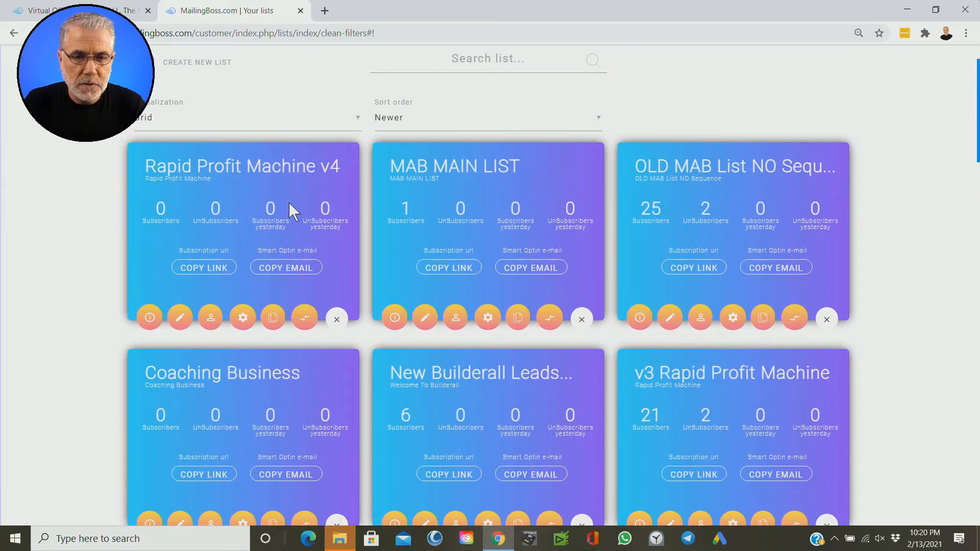
{"action": "key", "text": "ctrl"}
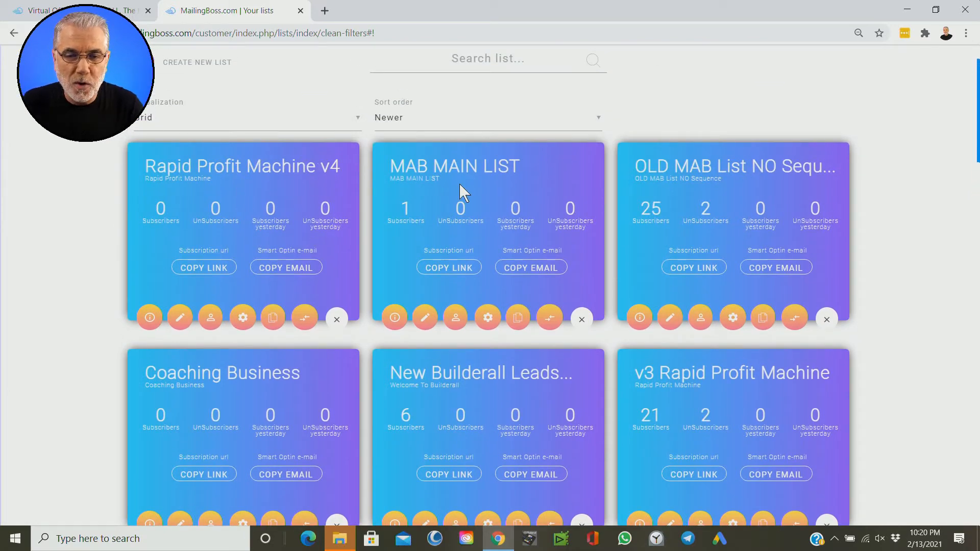
{"action": "key", "text": "ctrl"}
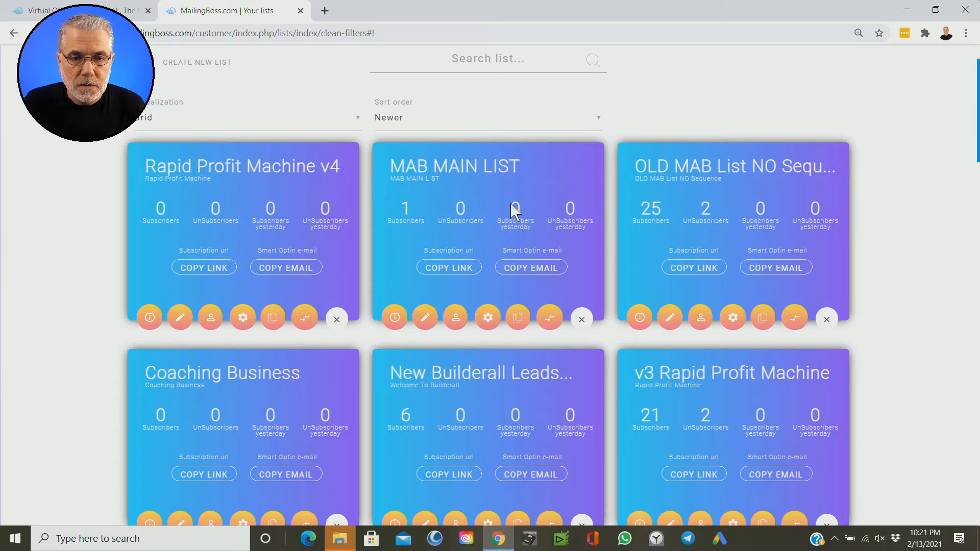
{"action": "scroll", "coordinate": [882, 254], "scroll_direction": "down", "scroll_amount": 4}
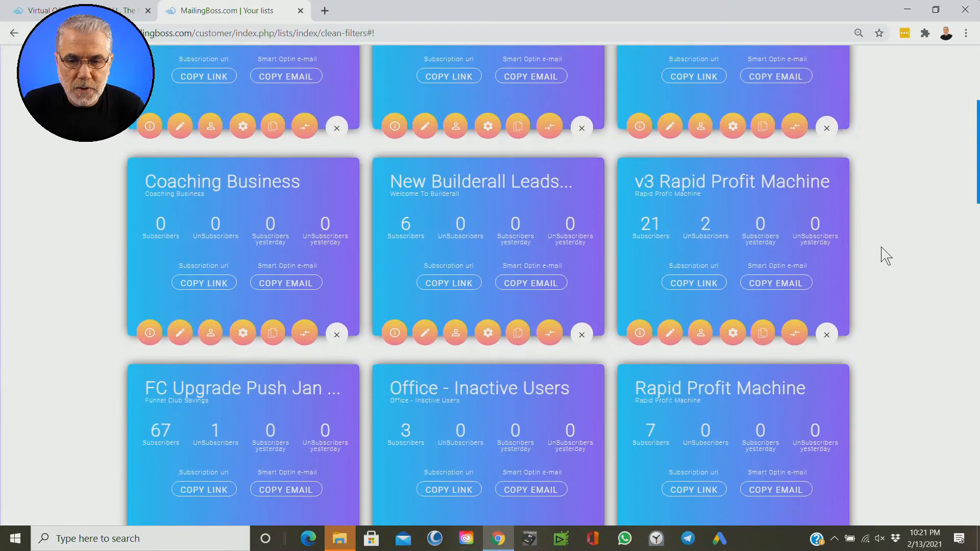
{"action": "scroll", "coordinate": [886, 255], "scroll_direction": "down", "scroll_amount": 4}
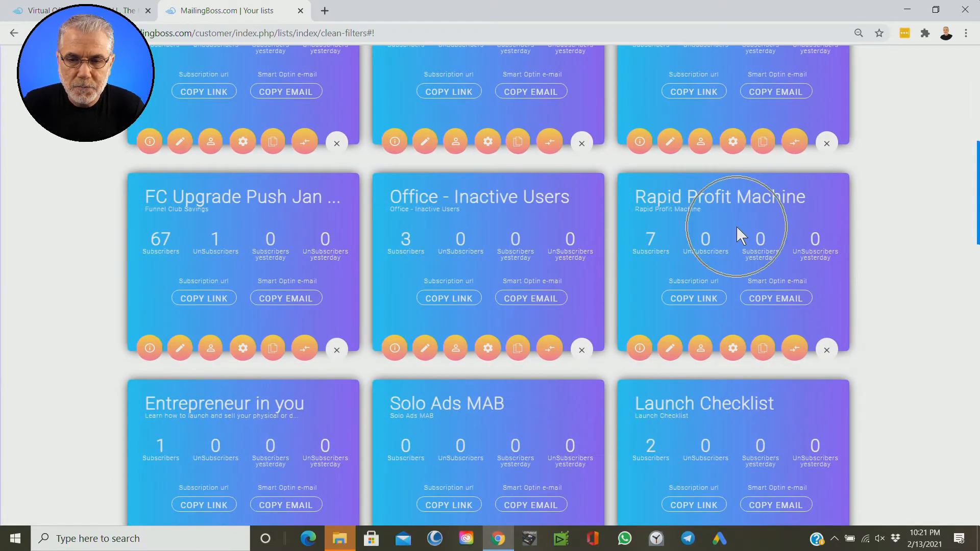
{"action": "scroll", "coordinate": [513, 81], "scroll_direction": "up", "scroll_amount": 8}
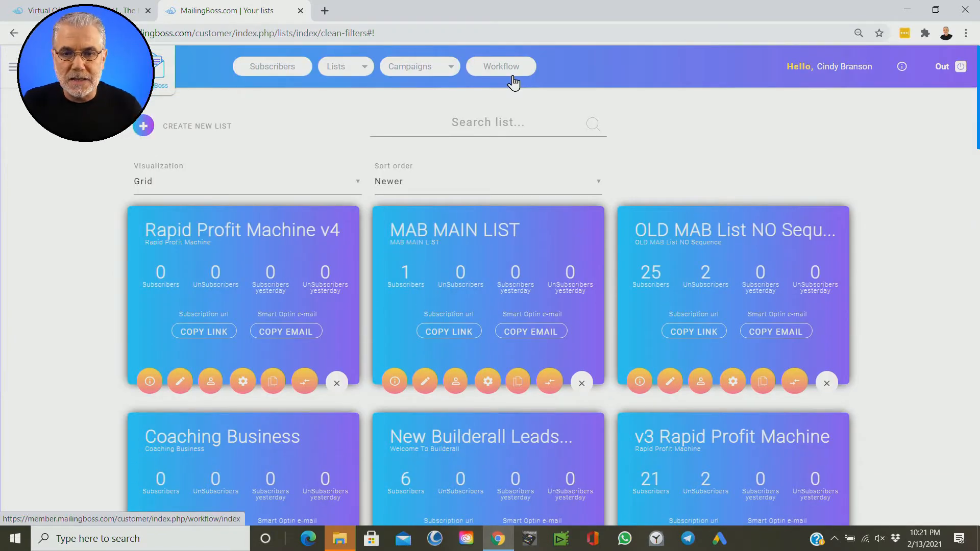
Step: Open the workflow builder, browse the saved workflows, and start a new workflow
{"action": "left_click", "coordinate": [511, 78]}
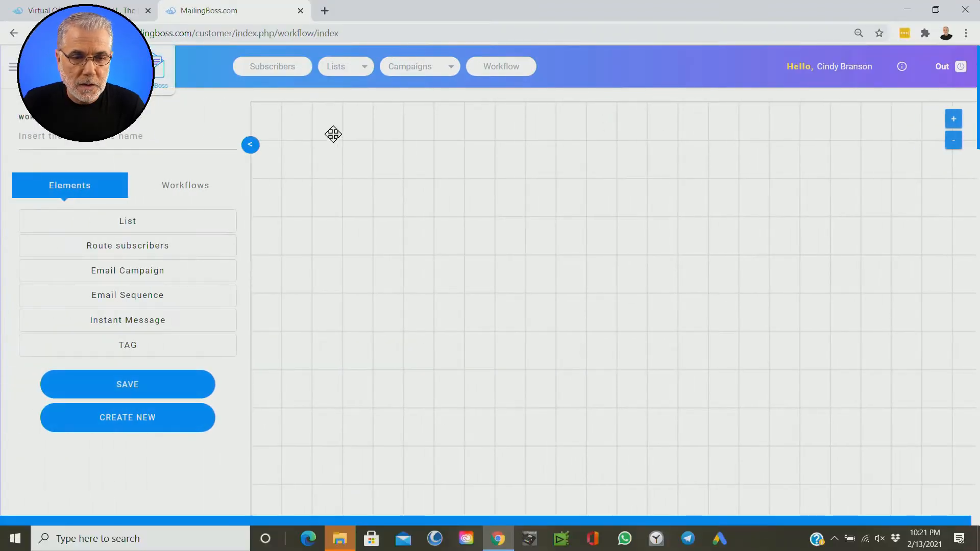
{"action": "left_click", "coordinate": [191, 194]}
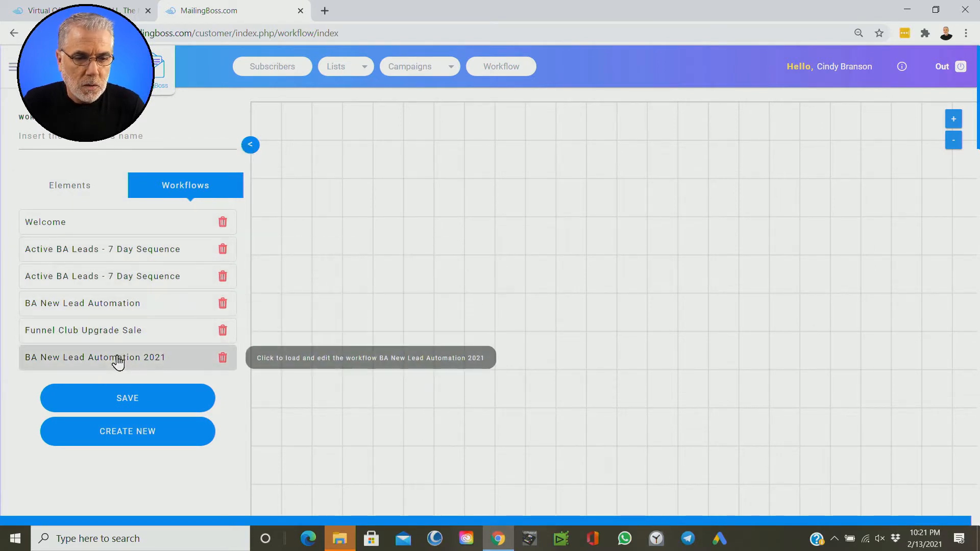
{"action": "left_click", "coordinate": [80, 187]}
{"action": "left_click", "coordinate": [84, 139]}
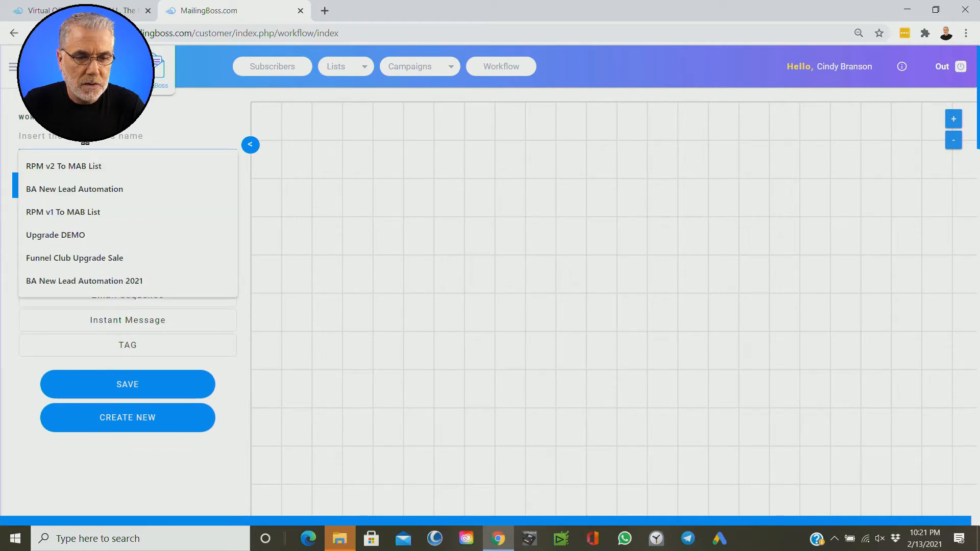
{"action": "left_click", "coordinate": [130, 430]}
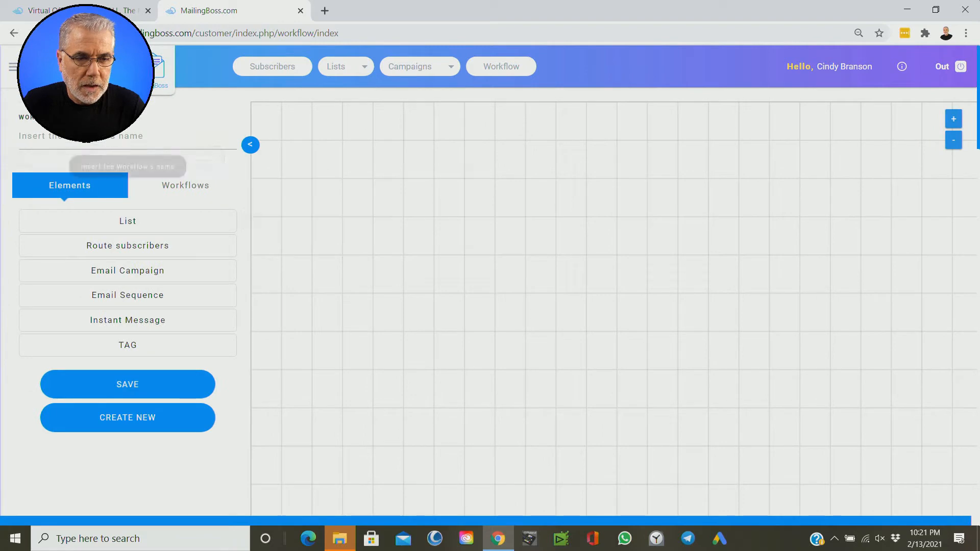
Step: Name the new workflow RPM v1 To MAB List
{"action": "left_click", "coordinate": [87, 136]}
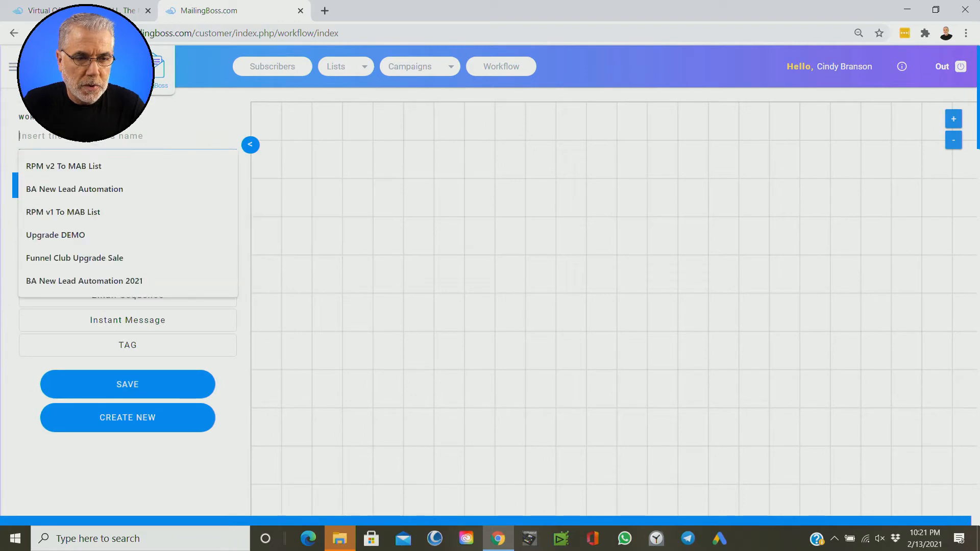
{"action": "left_click", "coordinate": [79, 211]}
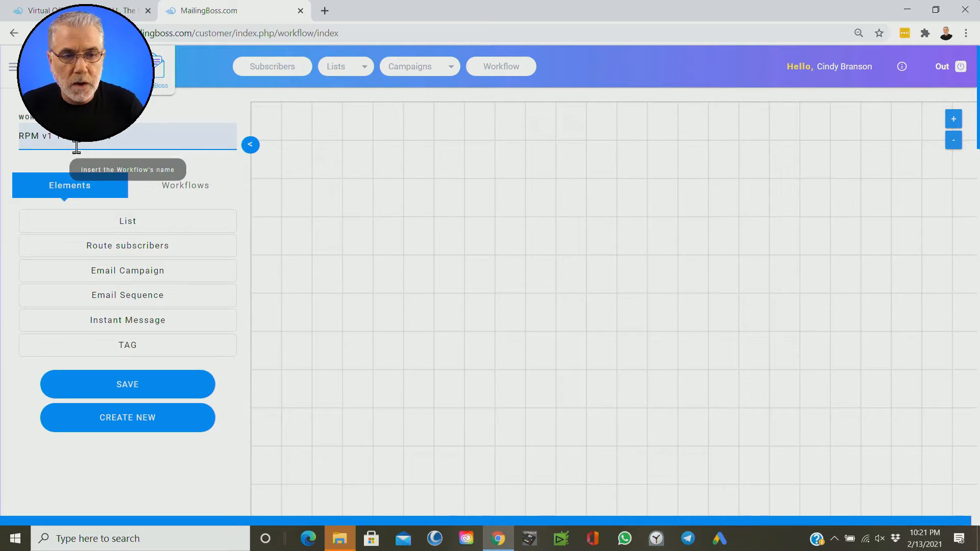
{"action": "left_click", "coordinate": [115, 144]}
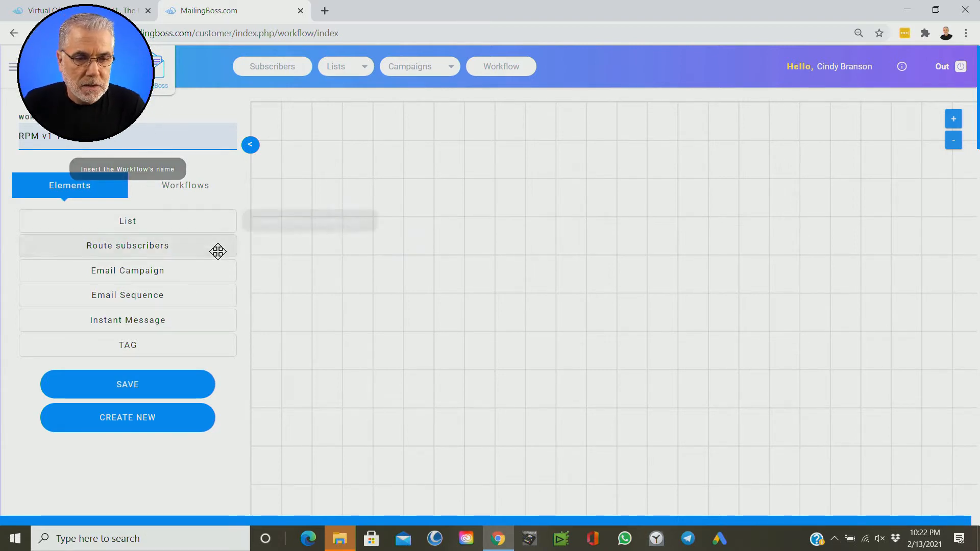
Step: Add a List element to the canvas and set it to the Rapid Profit Machine list
{"action": "left_click", "coordinate": [156, 222]}
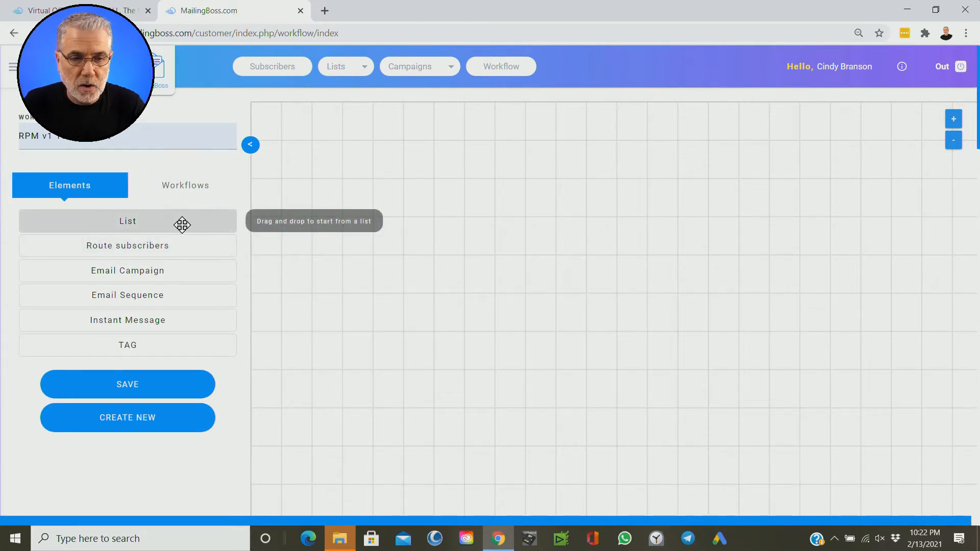
{"action": "left_click_drag", "start_coordinate": [175, 223], "coordinate": [278, 234]}
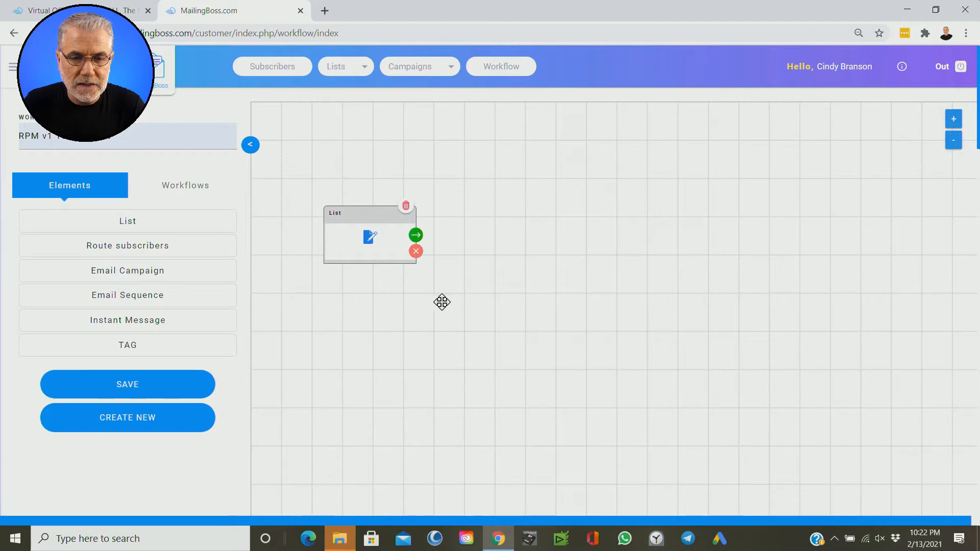
{"action": "left_click", "coordinate": [370, 245]}
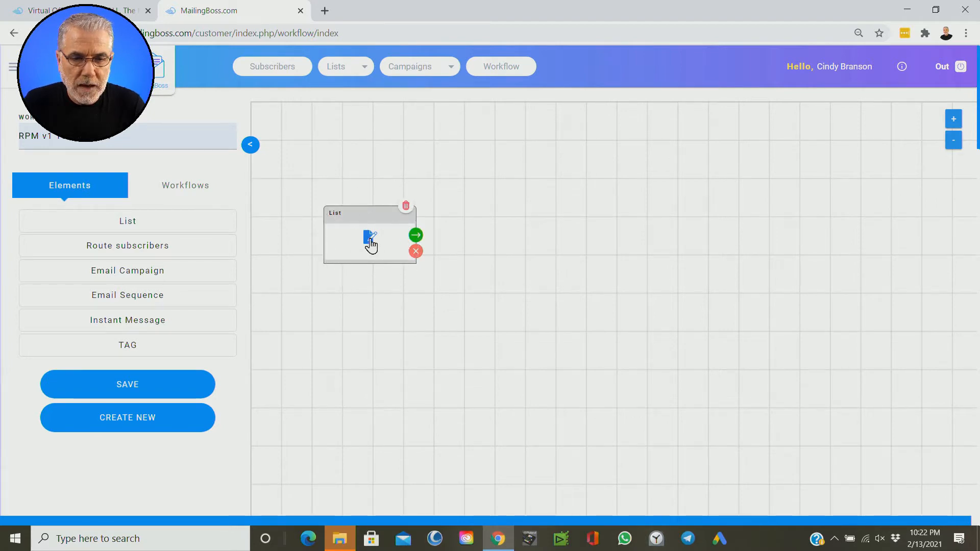
{"action": "left_click", "coordinate": [370, 245]}
{"action": "left_click", "coordinate": [352, 162]}
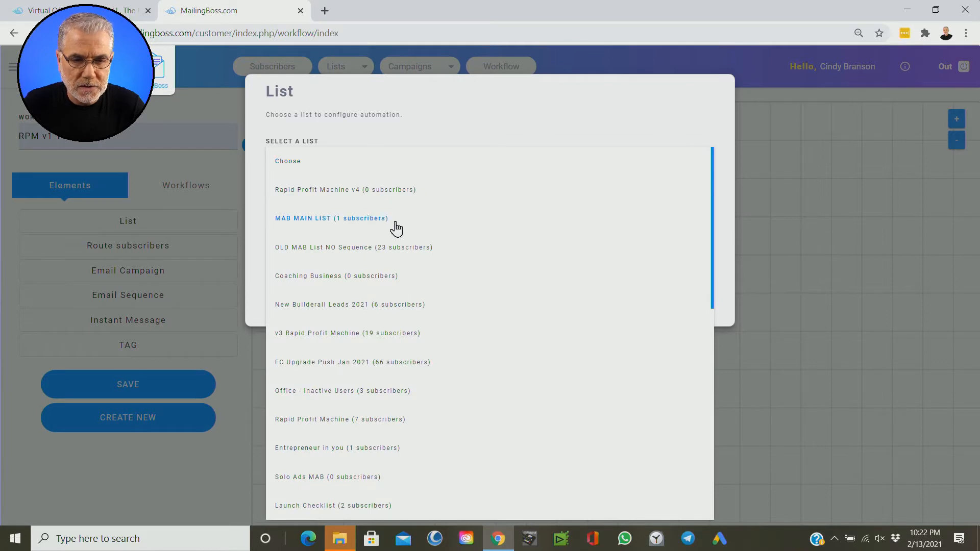
{"action": "scroll", "coordinate": [390, 315], "scroll_direction": "down", "scroll_amount": 3}
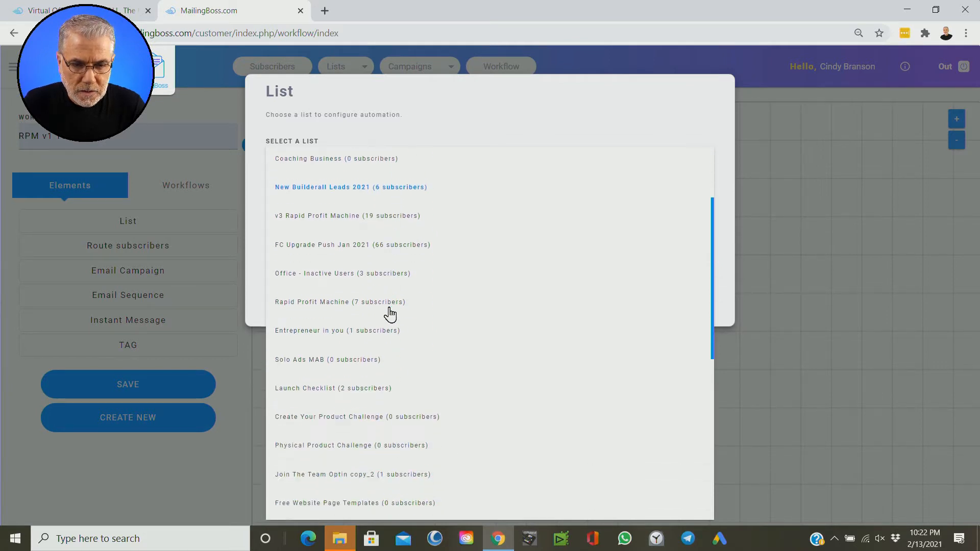
{"action": "left_click", "coordinate": [347, 298]}
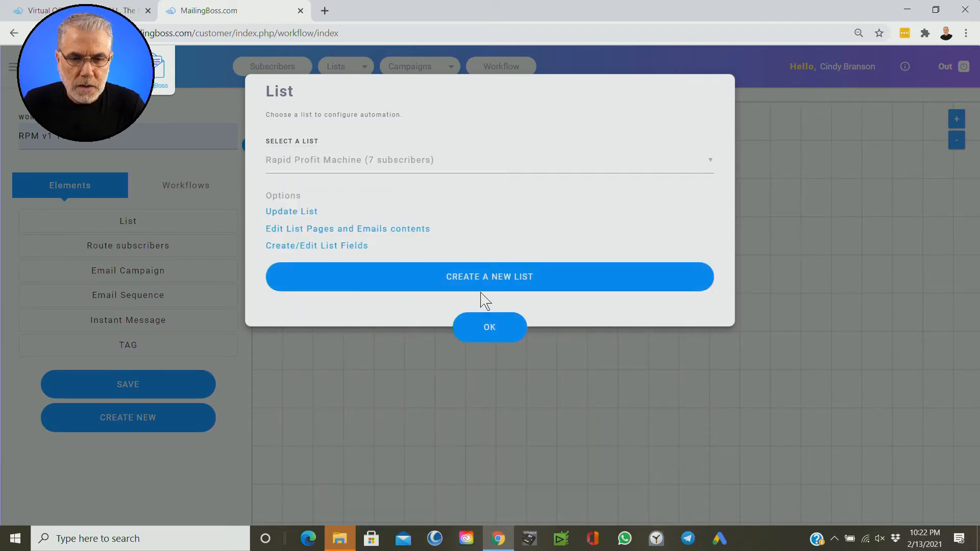
{"action": "left_click", "coordinate": [489, 331]}
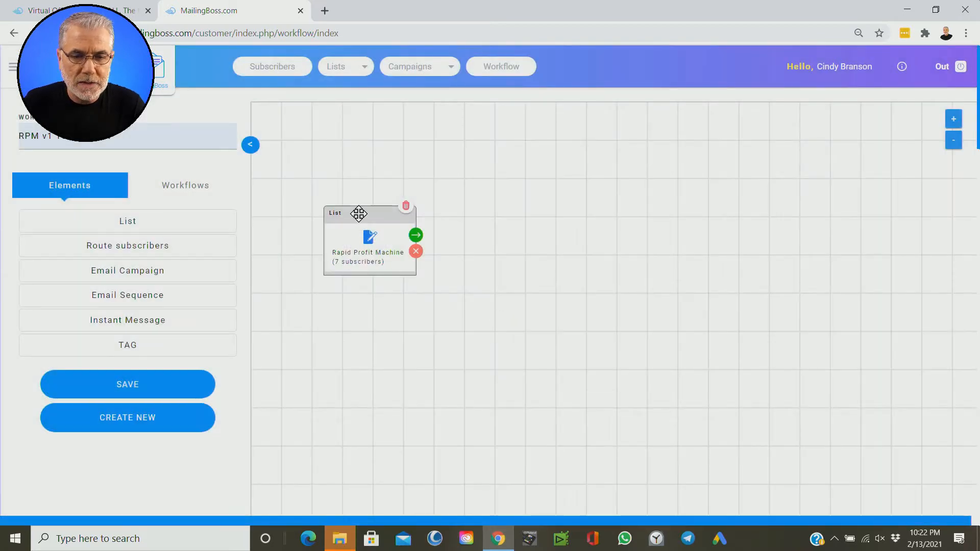
Step: Reposition the Rapid Profit Machine list card and attach an Email Sequence element to its success output
{"action": "left_click_drag", "start_coordinate": [359, 212], "coordinate": [333, 194]}
{"action": "left_click", "coordinate": [395, 214]}
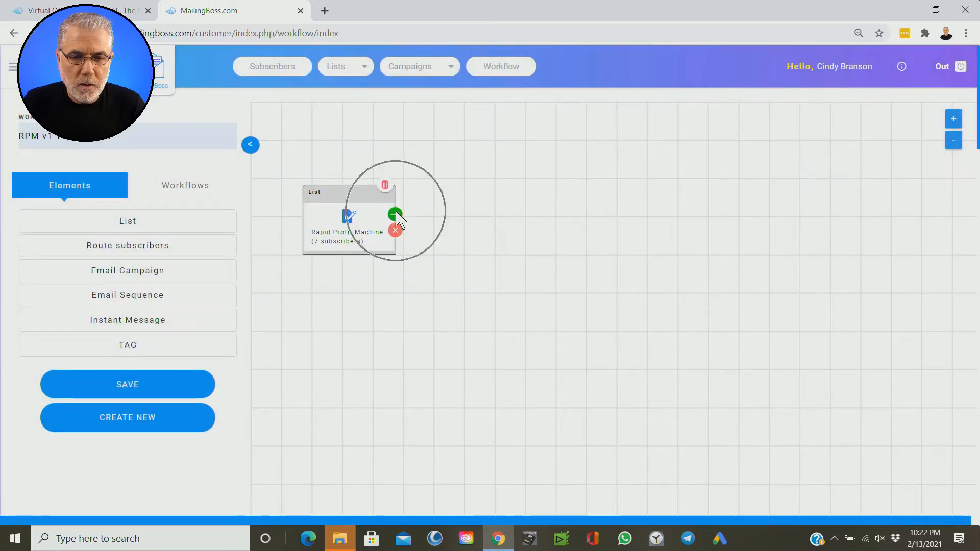
{"action": "key", "text": "ctrl"}
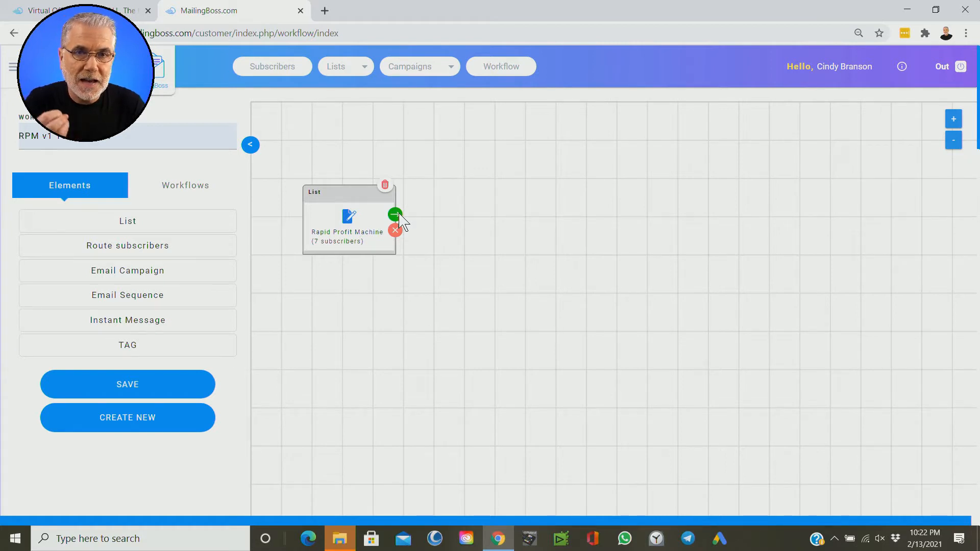
{"action": "key", "text": "ctrl"}
{"action": "key", "text": "ctrl"}
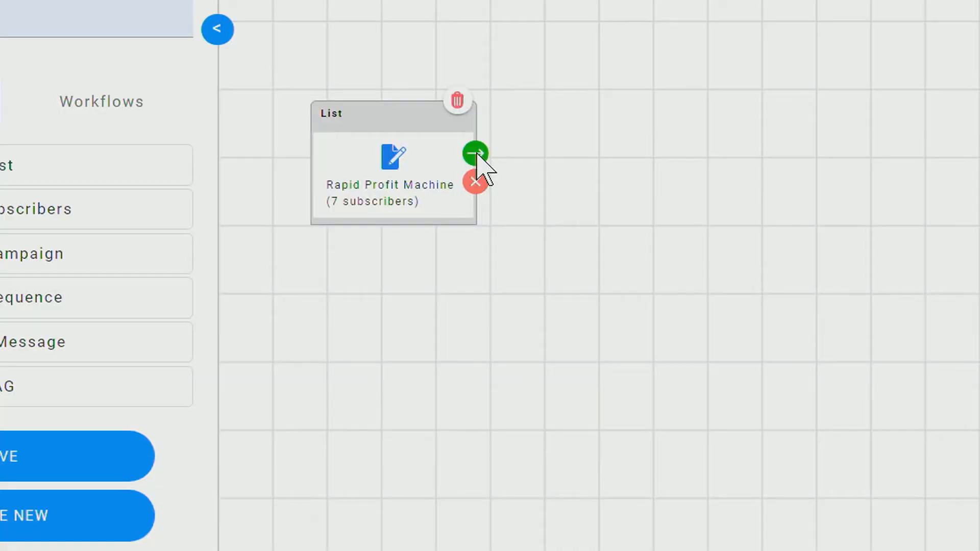
{"action": "left_click", "coordinate": [477, 154]}
{"action": "key", "text": "ctrl"}
{"action": "left_click", "coordinate": [598, 286]}
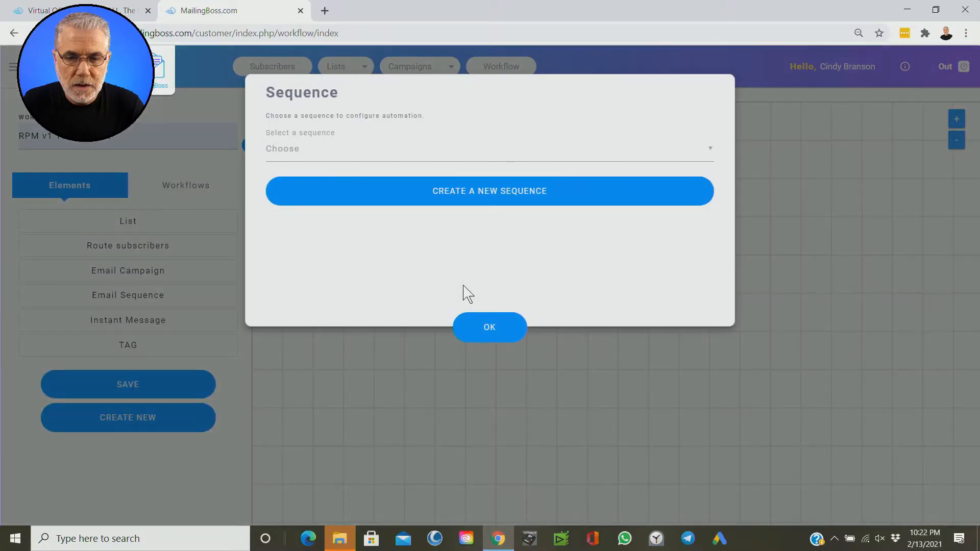
Step: Set the sequence to Rapid Profit Machine and load its sequence emails onto the canvas
{"action": "left_click", "coordinate": [395, 155]}
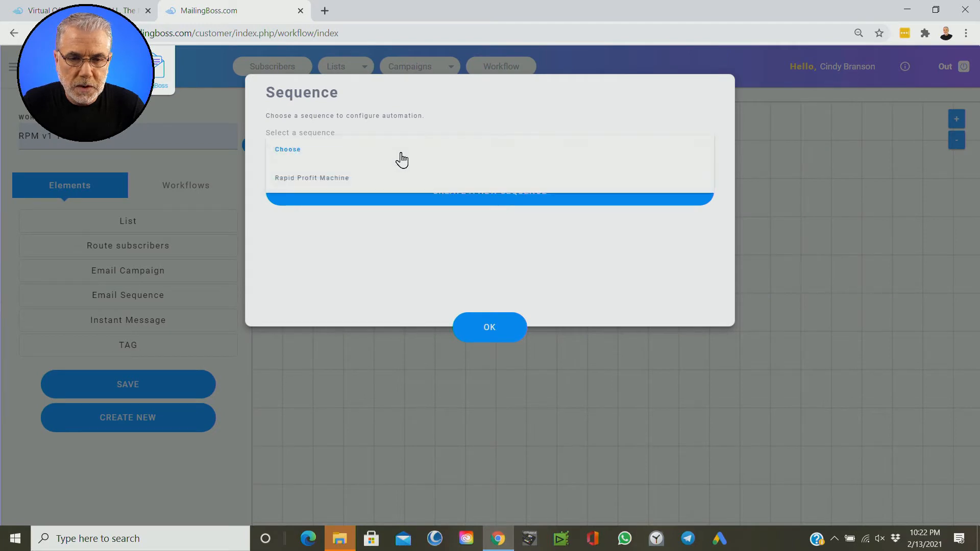
{"action": "left_click", "coordinate": [332, 179]}
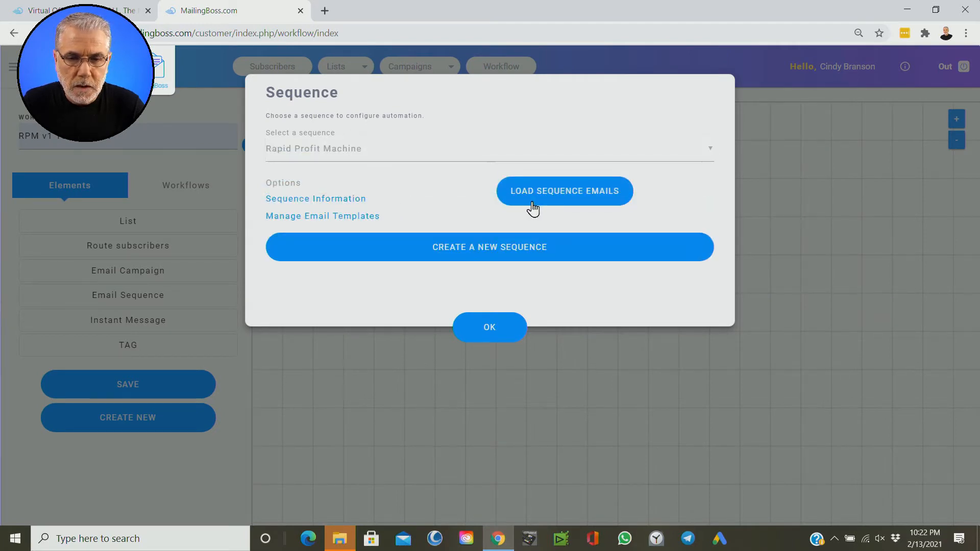
{"action": "left_click", "coordinate": [550, 203]}
{"action": "left_click", "coordinate": [550, 202]}
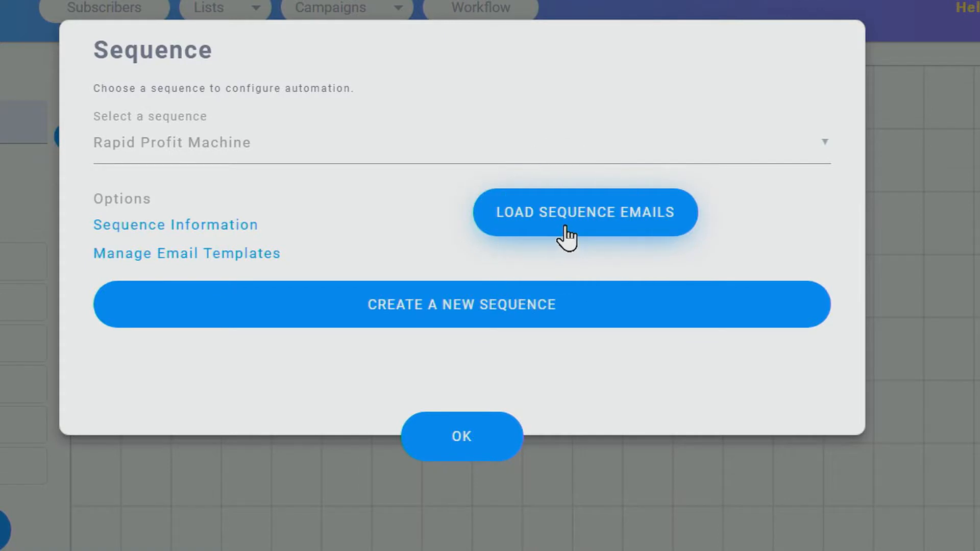
{"action": "left_click", "coordinate": [566, 236]}
{"action": "left_click", "coordinate": [567, 236]}
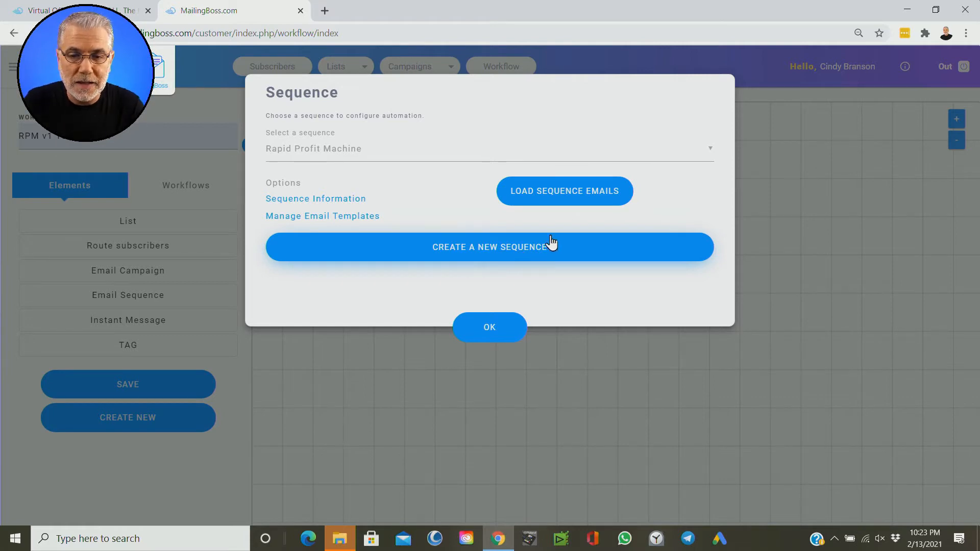
{"action": "left_click", "coordinate": [562, 196]}
{"action": "left_click", "coordinate": [585, 198]}
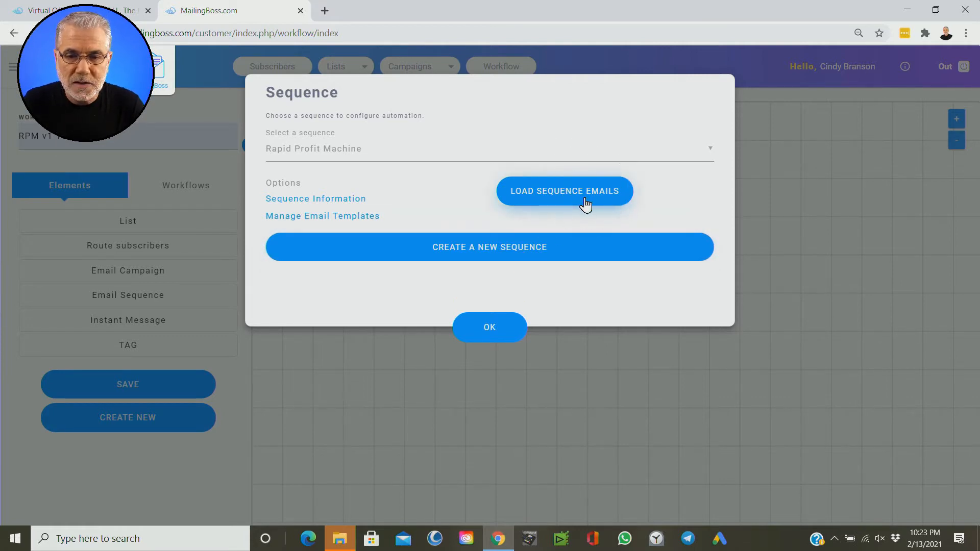
{"action": "left_click", "coordinate": [585, 205]}
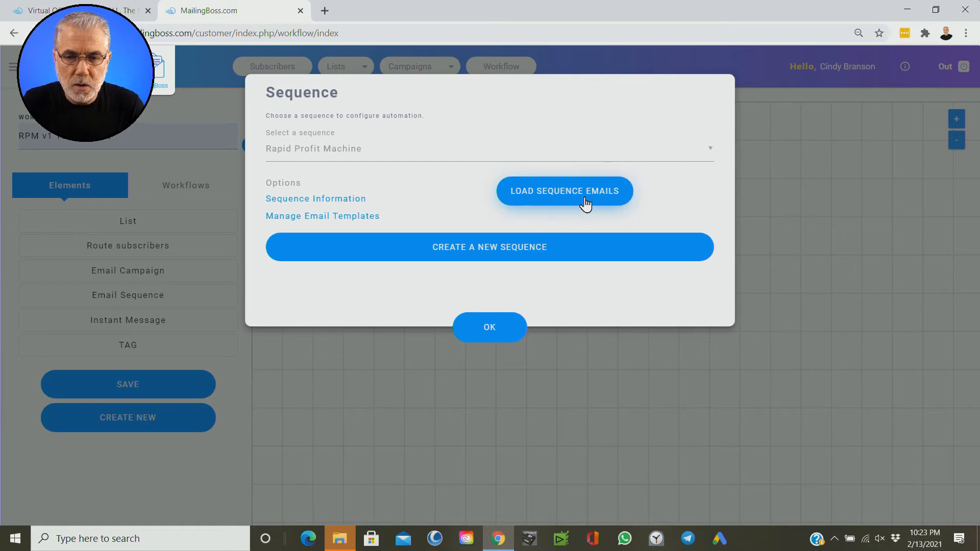
{"action": "left_click", "coordinate": [586, 204]}
{"action": "left_click", "coordinate": [586, 203]}
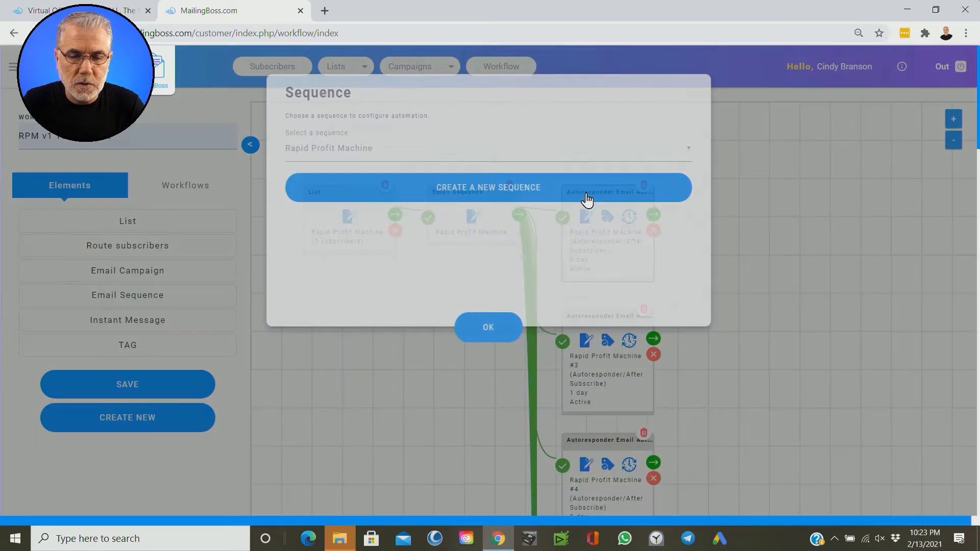
Step: Scroll and zoom out to examine the full chain of loaded sequence emails
{"action": "scroll", "coordinate": [700, 225], "scroll_direction": "down", "scroll_amount": 9}
{"action": "scroll", "coordinate": [701, 228], "scroll_direction": "down", "scroll_amount": 17}
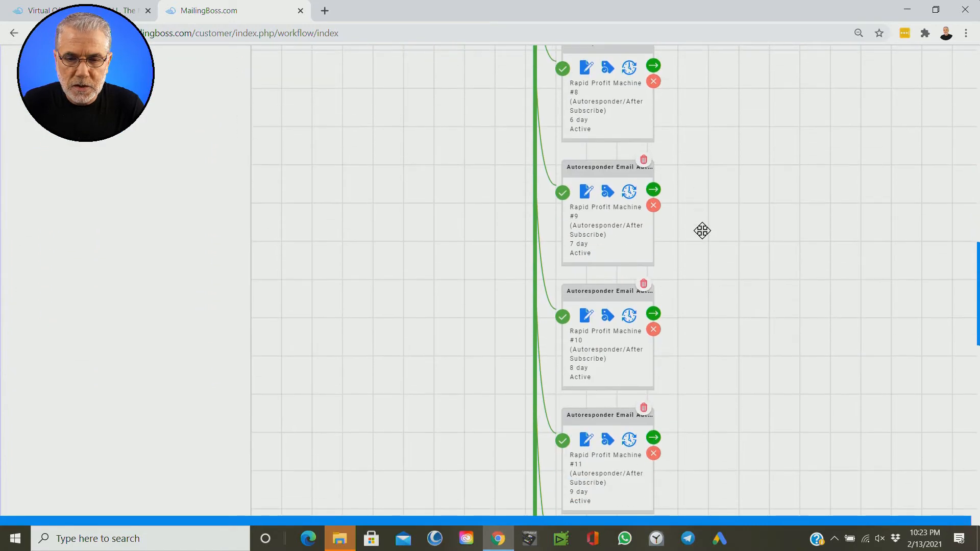
{"action": "scroll", "coordinate": [702, 231], "scroll_direction": "up", "scroll_amount": 20}
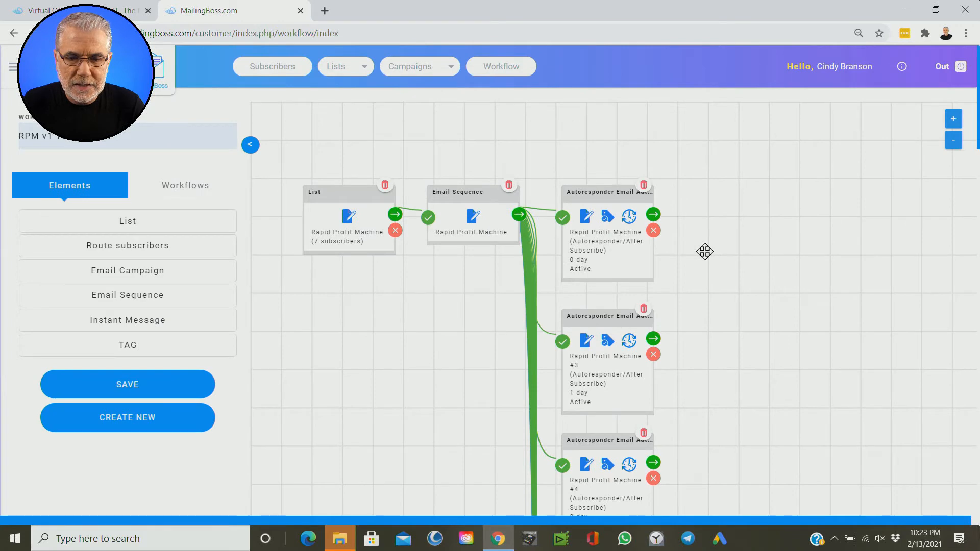
{"action": "key", "text": "ctrl+minus"}
{"action": "key", "text": "ctrl+minus"}
{"action": "key", "text": "ctrl+minus"}
{"action": "key", "text": "ctrl+minus"}
{"action": "key", "text": "ctrl+minus"}
{"action": "left_click", "coordinate": [628, 234]}
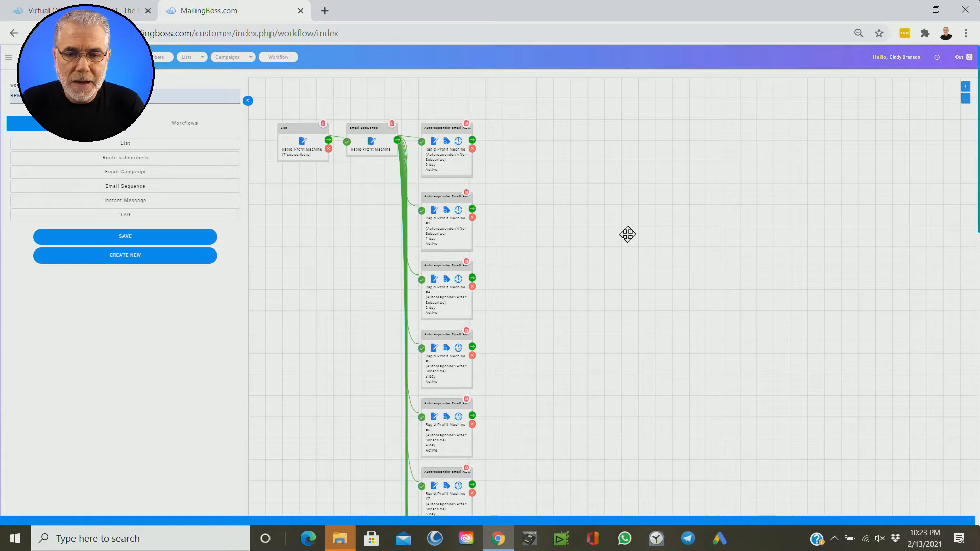
{"action": "key", "text": "ctrl+minus"}
{"action": "key", "text": "ctrl+minus"}
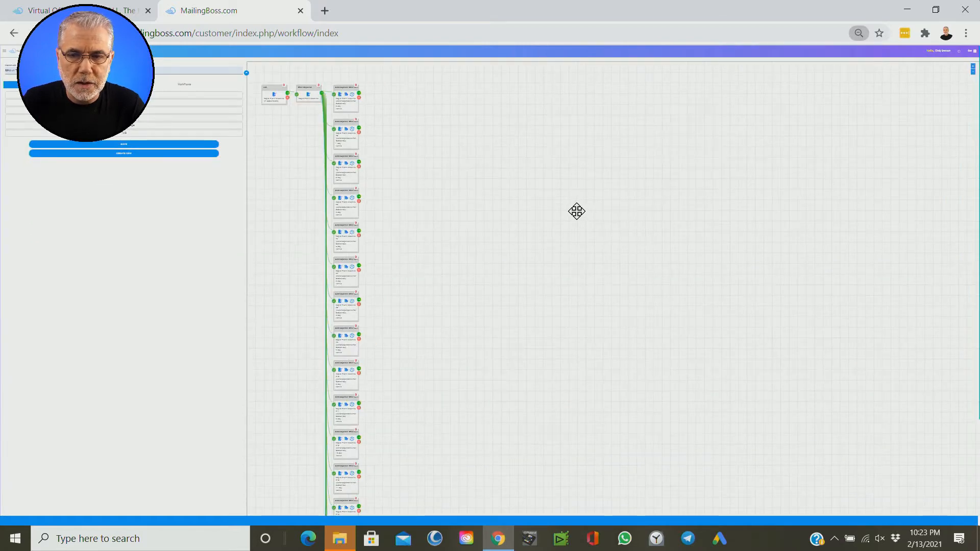
{"action": "left_click_drag", "start_coordinate": [521, 451], "coordinate": [537, 192]}
{"action": "left_click_drag", "start_coordinate": [520, 374], "coordinate": [510, 137]}
{"action": "left_click_drag", "start_coordinate": [525, 392], "coordinate": [524, 249]}
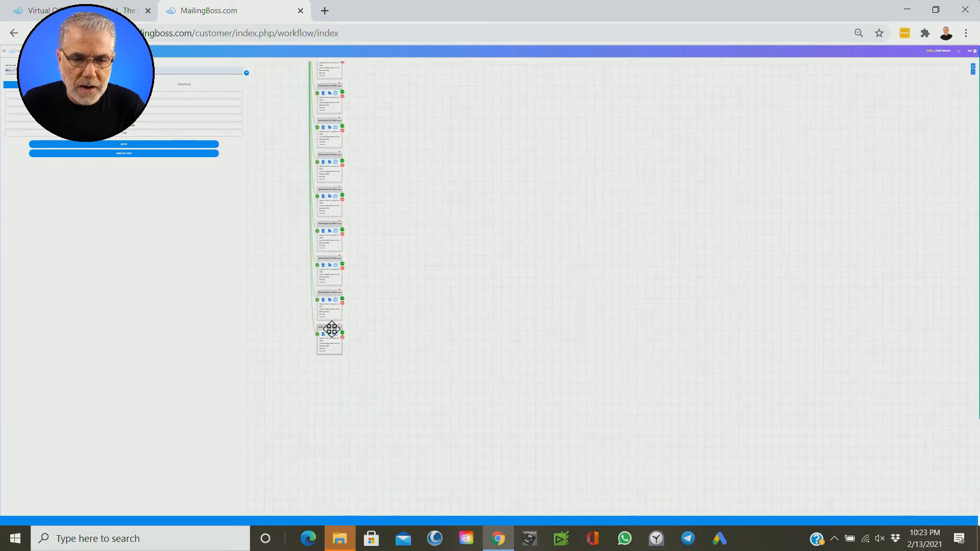
Step: Move the last sequence email card, #32, up beside the first autoresponder email card
{"action": "left_click_drag", "start_coordinate": [331, 328], "coordinate": [435, 30]}
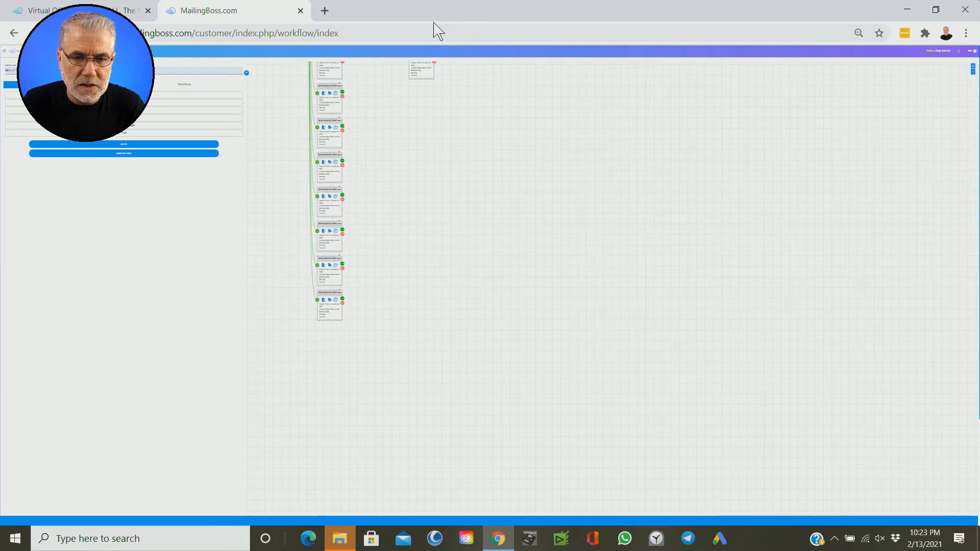
{"action": "left_click_drag", "start_coordinate": [487, 125], "coordinate": [495, 440]}
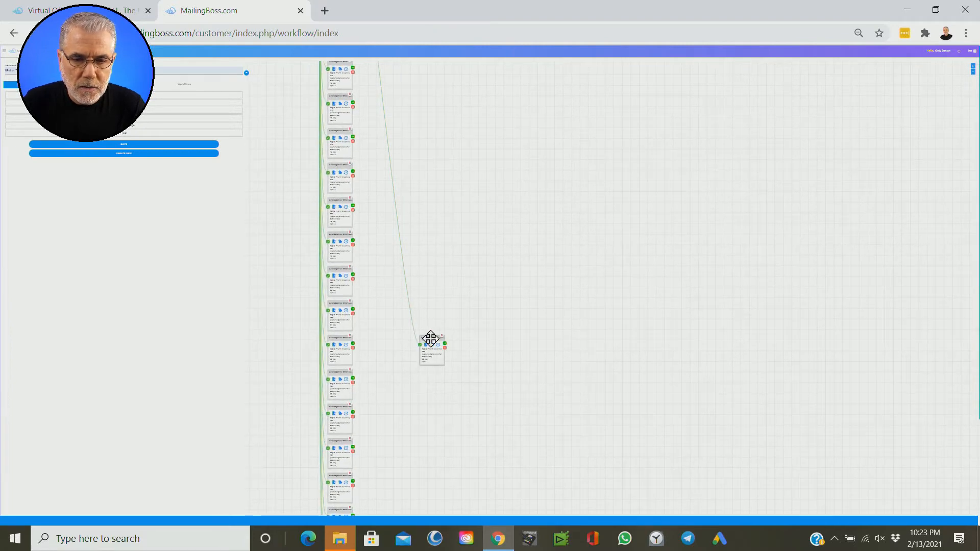
{"action": "left_click_drag", "start_coordinate": [430, 338], "coordinate": [428, 44]}
{"action": "key", "text": "ctrl+plus"}
{"action": "left_click_drag", "start_coordinate": [507, 175], "coordinate": [474, 391]}
{"action": "left_click_drag", "start_coordinate": [470, 328], "coordinate": [477, 92]}
{"action": "left_click_drag", "start_coordinate": [533, 161], "coordinate": [524, 454]}
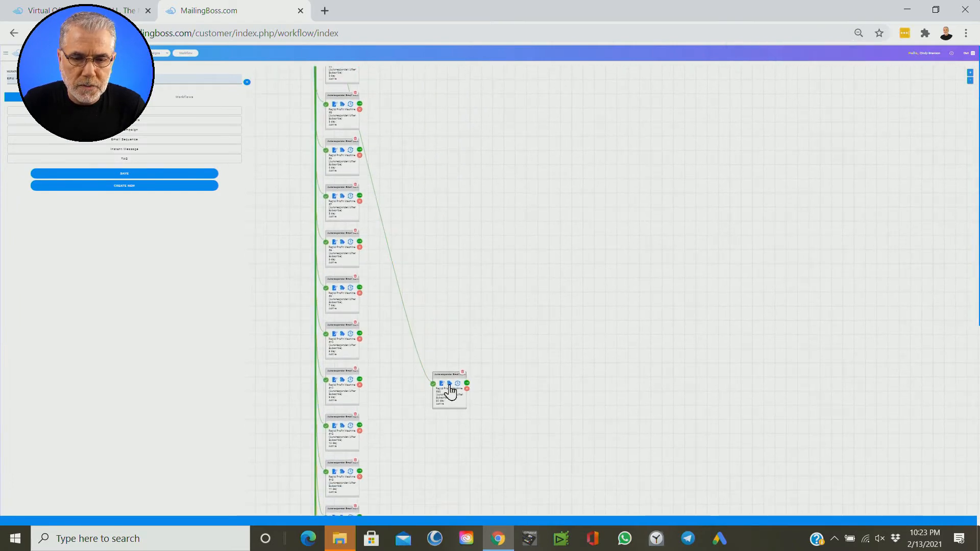
{"action": "left_click_drag", "start_coordinate": [448, 376], "coordinate": [422, 88]}
{"action": "left_click_drag", "start_coordinate": [490, 118], "coordinate": [468, 464]}
{"action": "left_click_drag", "start_coordinate": [419, 431], "coordinate": [416, 294]}
{"action": "left_click_drag", "start_coordinate": [516, 398], "coordinate": [501, 168]}
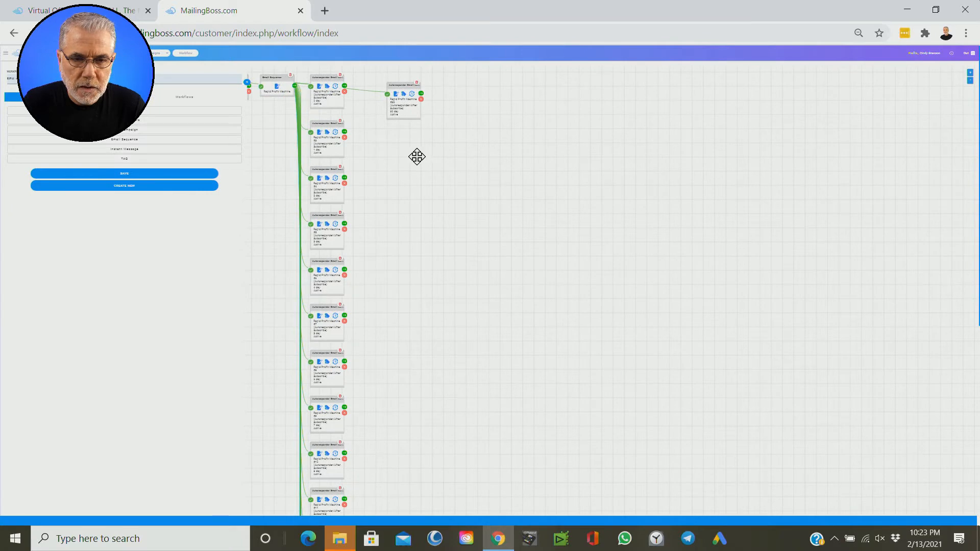
{"action": "key", "text": "ctrl+plus"}
{"action": "key", "text": "ctrl+plus"}
{"action": "key", "text": "ctrl+plus"}
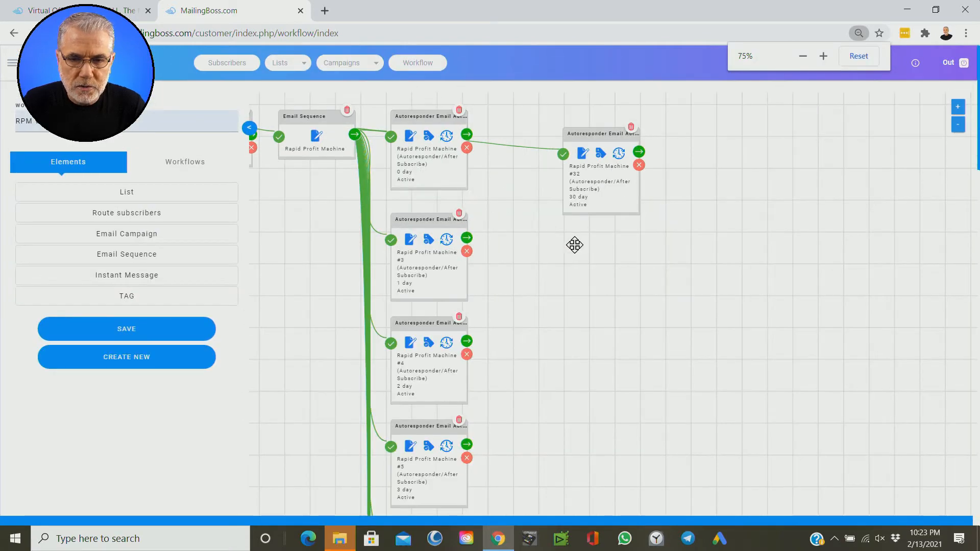
{"action": "key", "text": "ctrl+plus"}
{"action": "left_click_drag", "start_coordinate": [704, 274], "coordinate": [656, 273]}
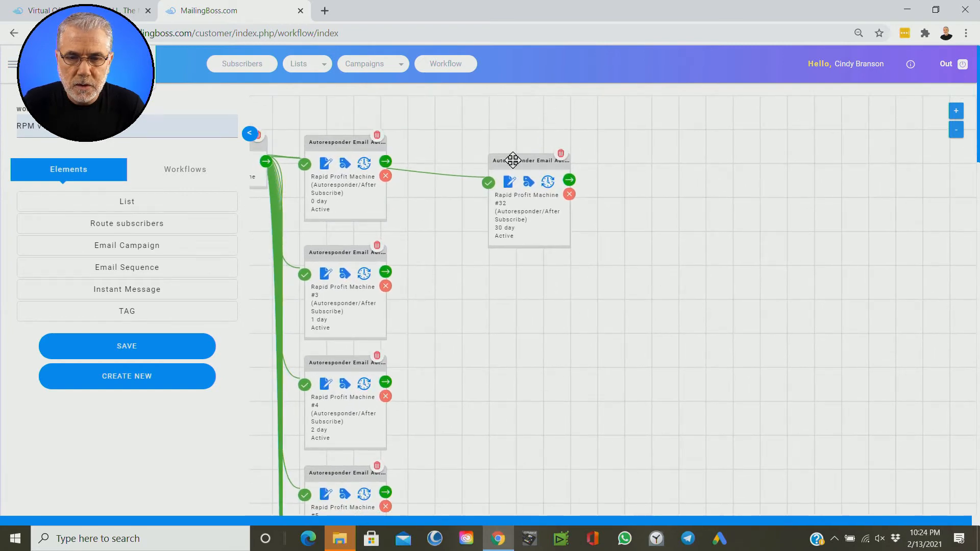
{"action": "left_click_drag", "start_coordinate": [520, 161], "coordinate": [493, 143]}
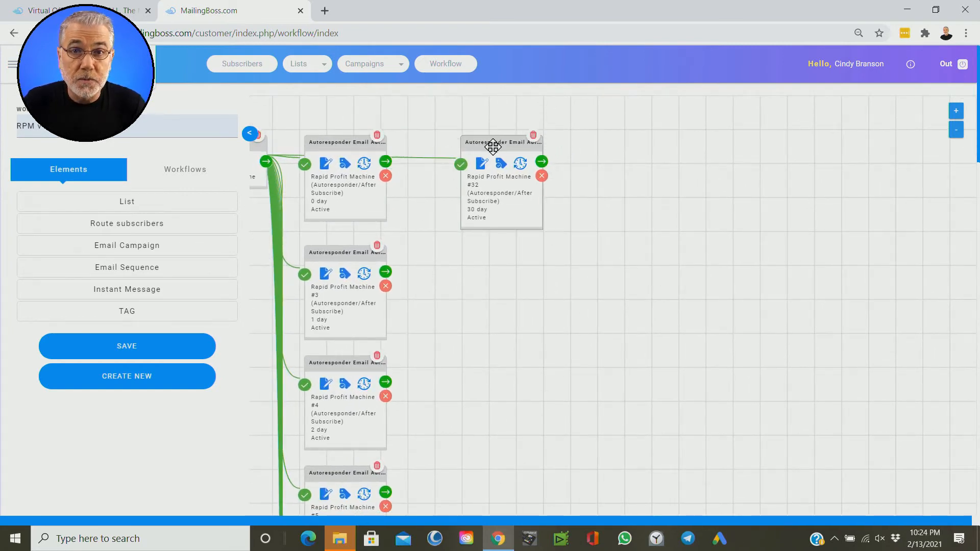
{"action": "key", "text": "ctrl+plus"}
{"action": "key", "text": "ctrl+plus"}
{"action": "key", "text": "ctrl+plus"}
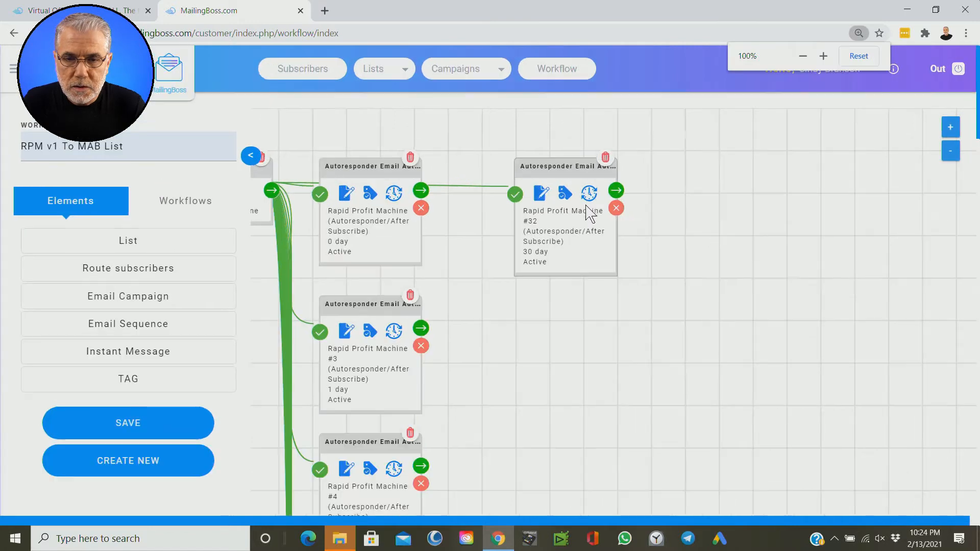
{"action": "left_click_drag", "start_coordinate": [724, 230], "coordinate": [584, 236]}
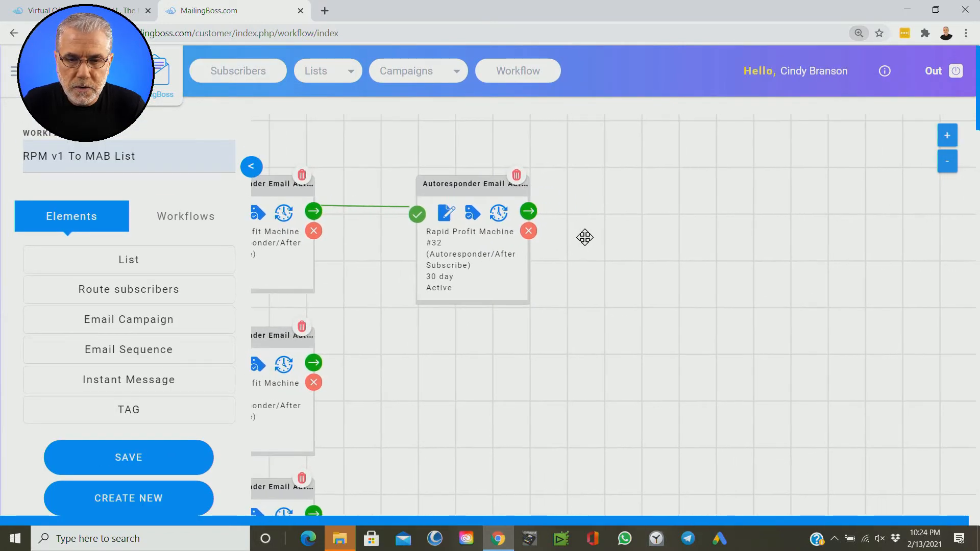
Step: Examine the #32 email card's details and its success and failure connectors
{"action": "left_click", "coordinate": [442, 256]}
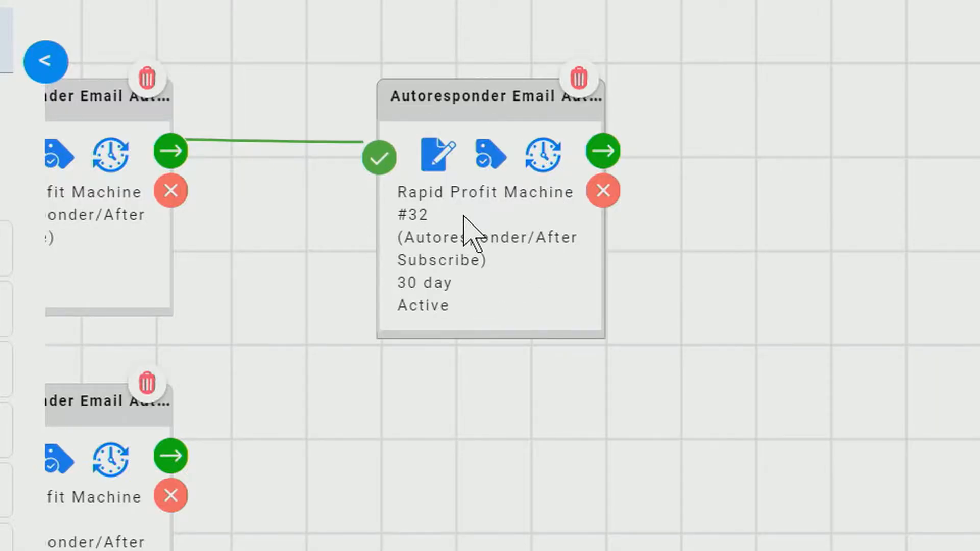
{"action": "left_click", "coordinate": [463, 215]}
{"action": "left_click", "coordinate": [456, 280]}
{"action": "left_click", "coordinate": [608, 154]}
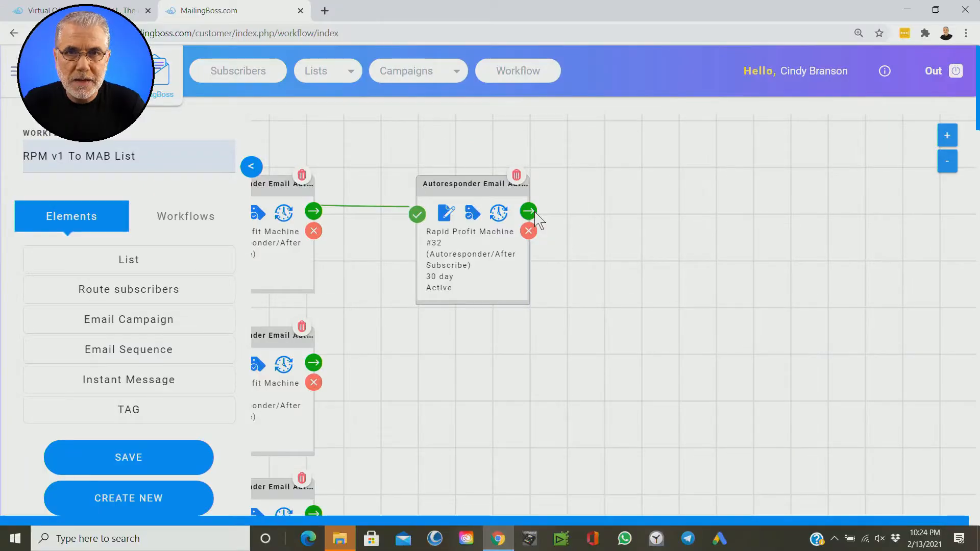
{"action": "left_click", "coordinate": [536, 213]}
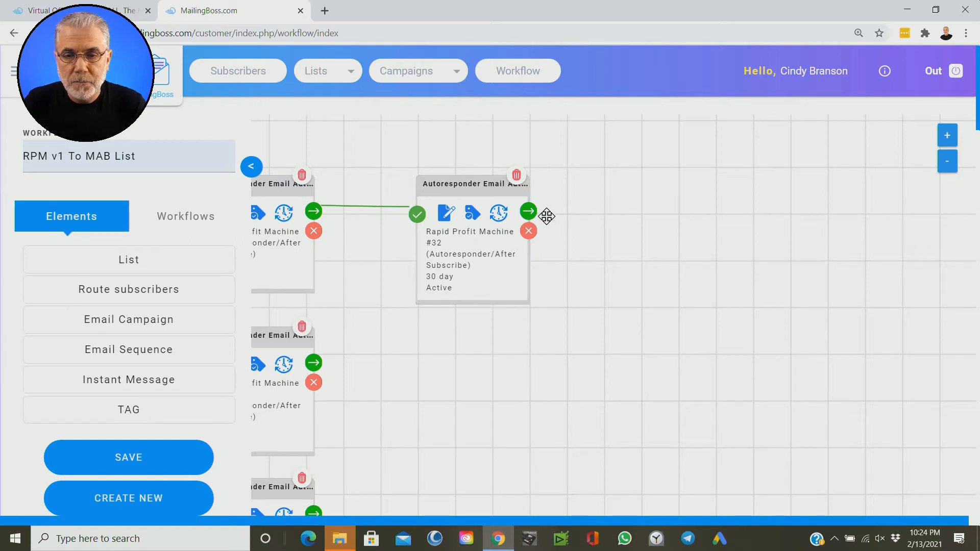
{"action": "left_click", "coordinate": [529, 232]}
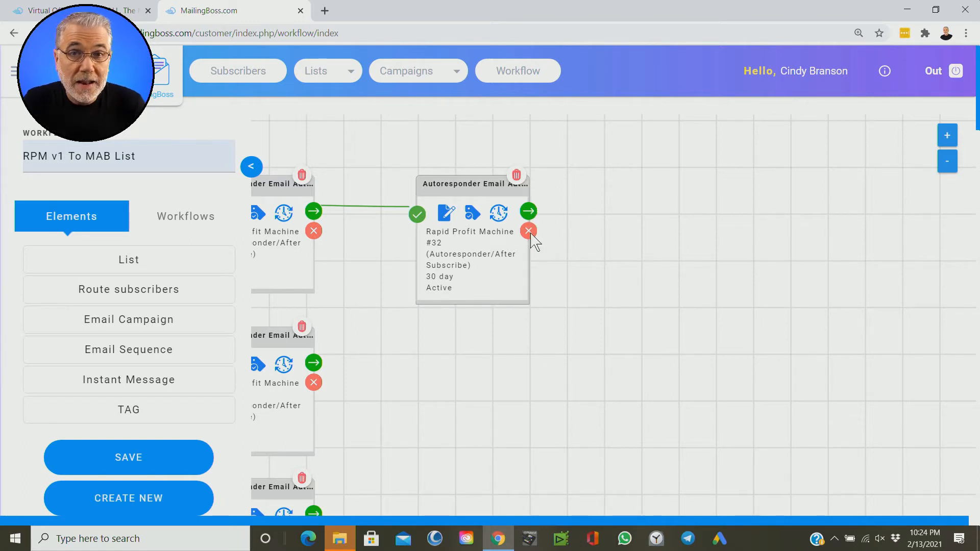
{"action": "left_click", "coordinate": [531, 234]}
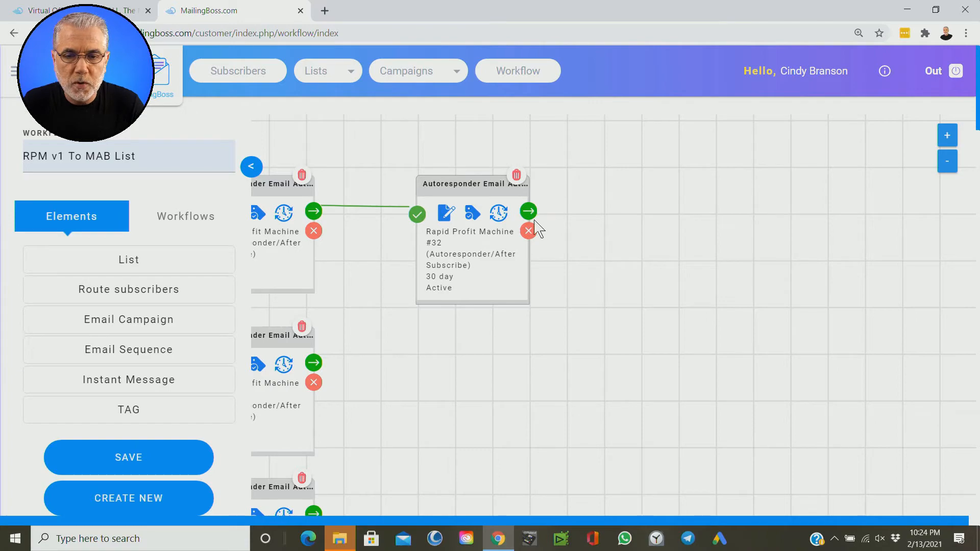
{"action": "left_click", "coordinate": [529, 211]}
{"action": "left_click", "coordinate": [529, 210]}
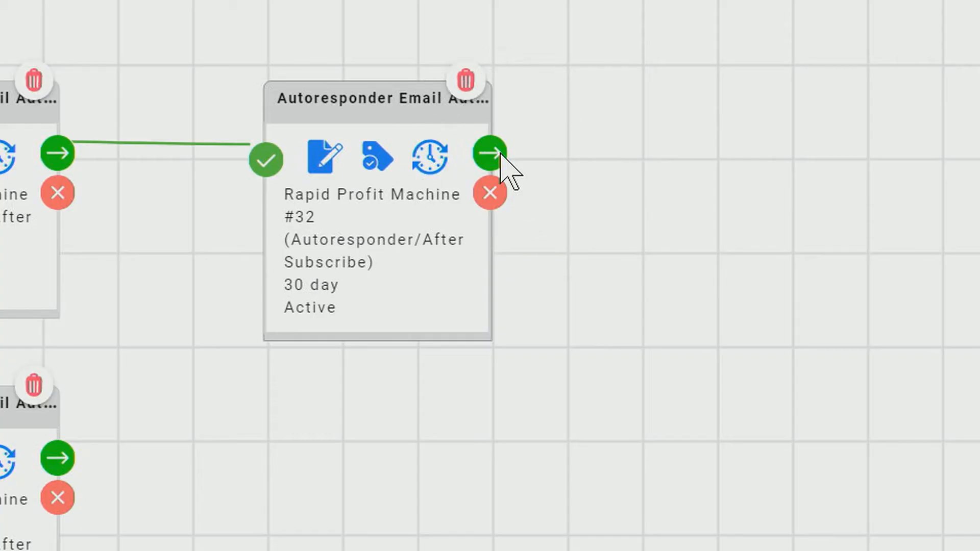
Step: Add a Move subscriber action on the #32 email's success path to MAB MAIN LIST after 32 days, and shift it right
{"action": "left_click", "coordinate": [501, 153]}
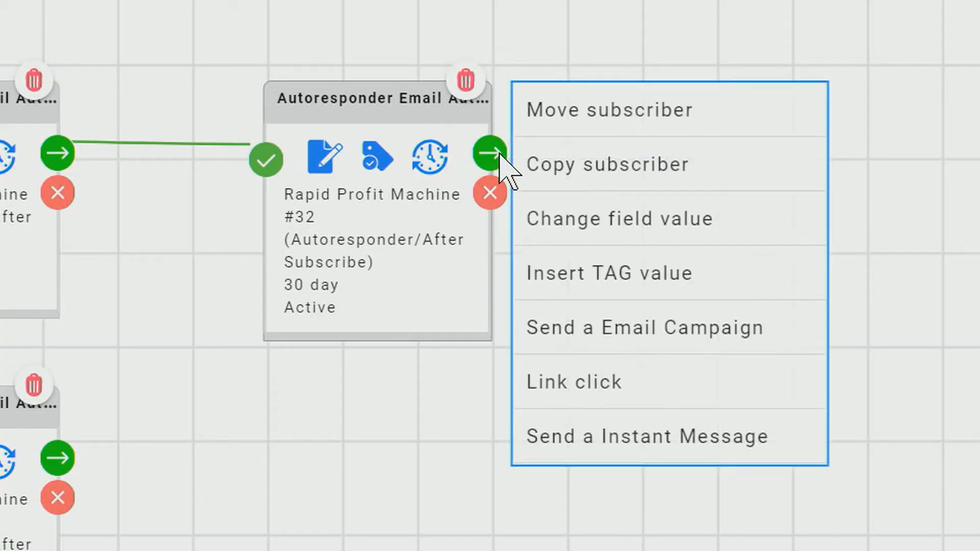
{"action": "left_click", "coordinate": [595, 128]}
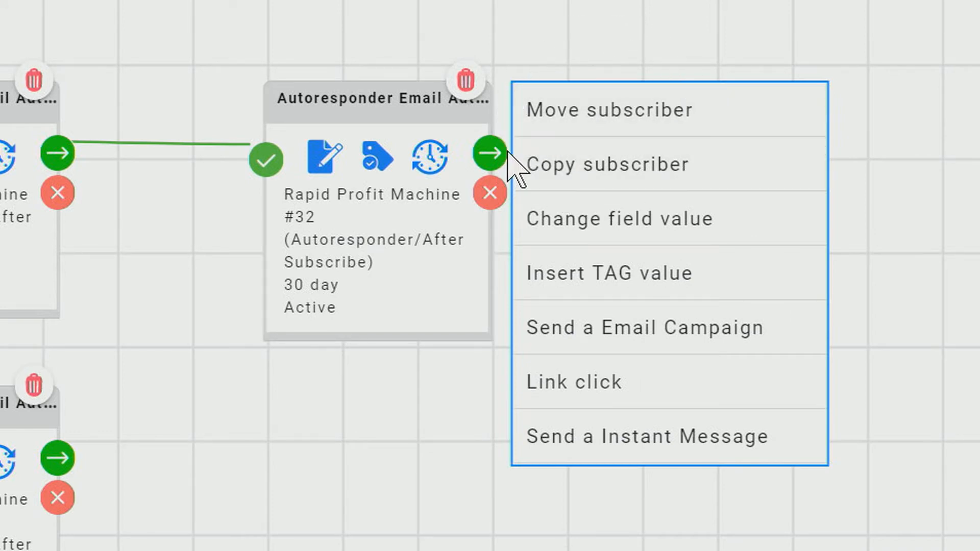
{"action": "left_click", "coordinate": [594, 128]}
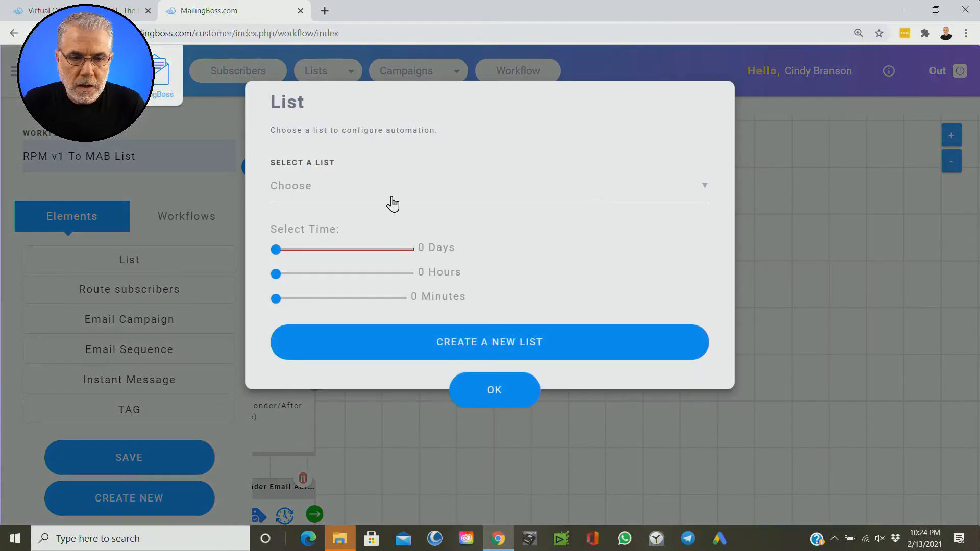
{"action": "left_click", "coordinate": [390, 204]}
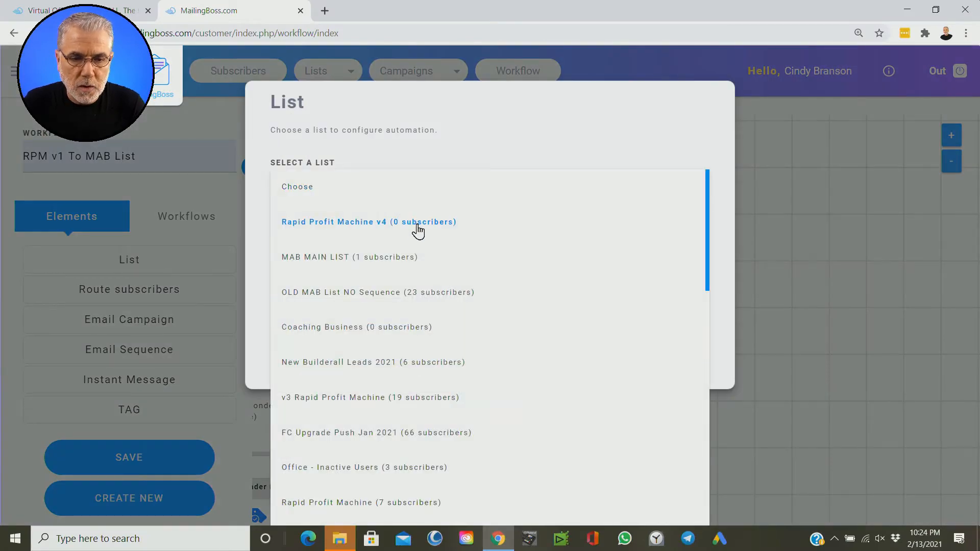
{"action": "left_click", "coordinate": [337, 261]}
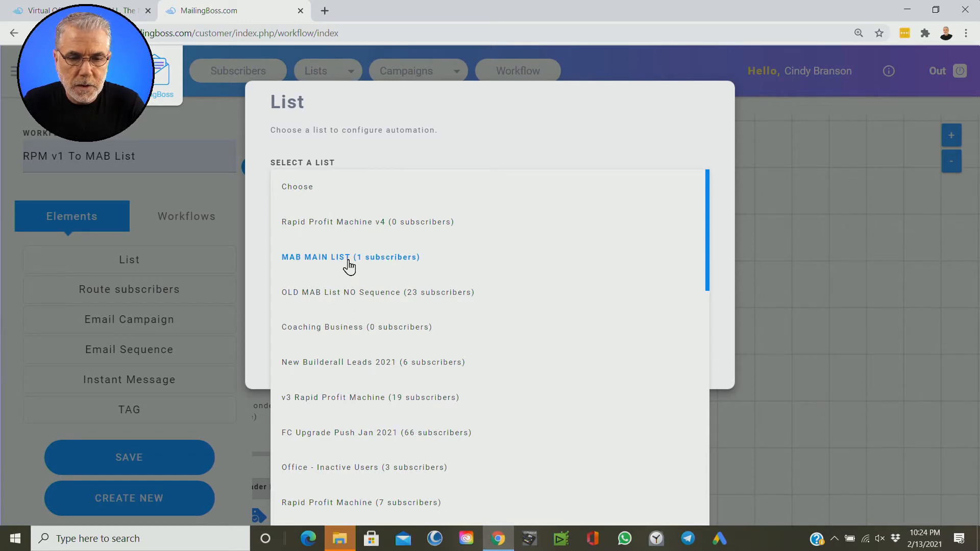
{"action": "left_click", "coordinate": [349, 266]}
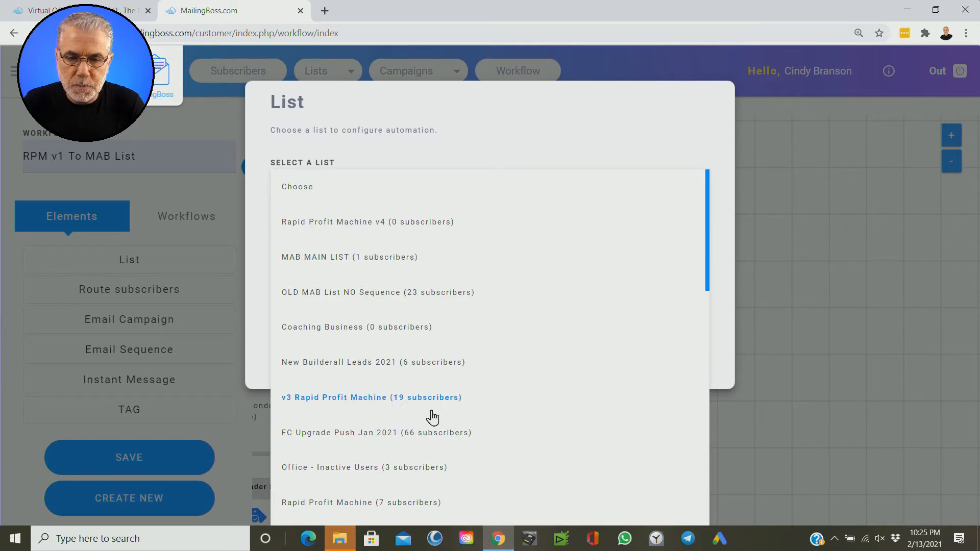
{"action": "left_click", "coordinate": [288, 259]}
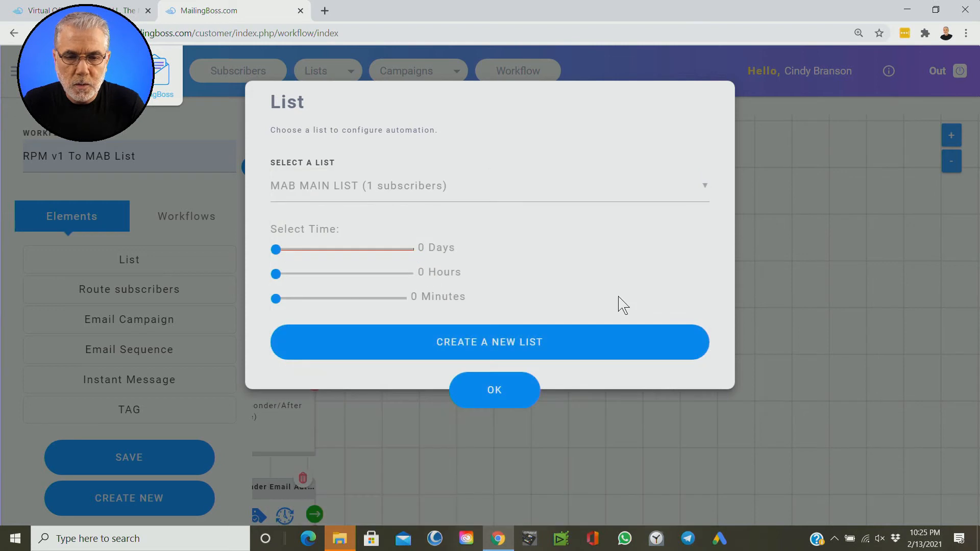
{"action": "left_click", "coordinate": [309, 250]}
{"action": "left_click_drag", "start_coordinate": [309, 249], "coordinate": [299, 250]}
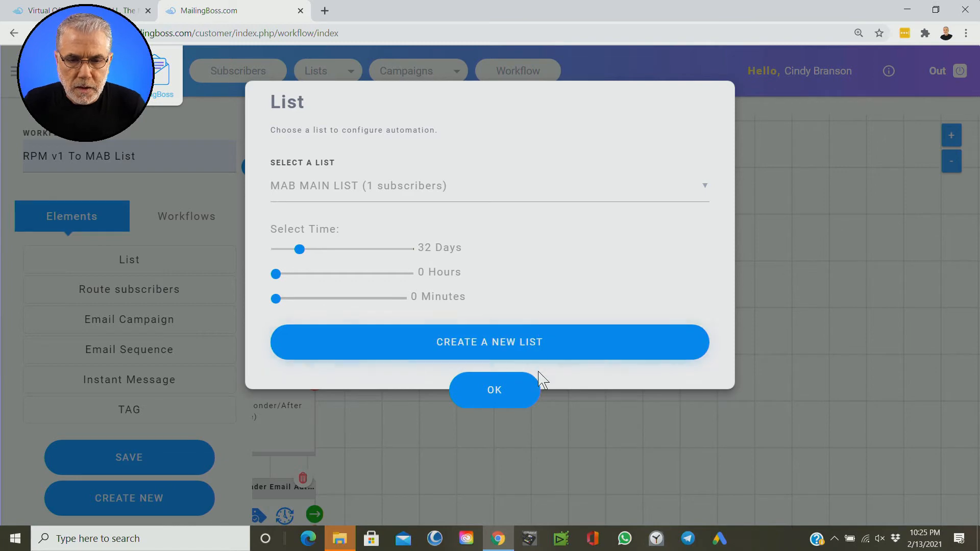
{"action": "left_click", "coordinate": [498, 403]}
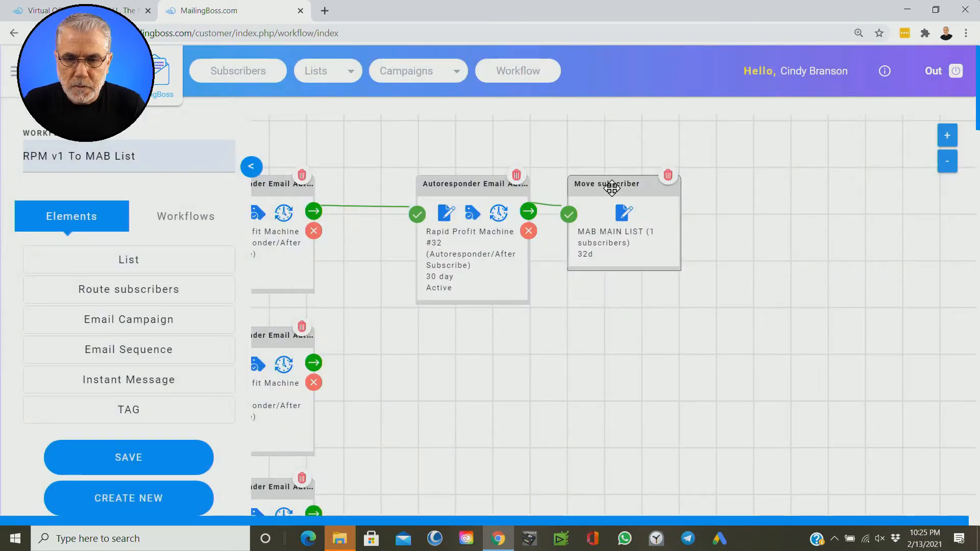
{"action": "left_click_drag", "start_coordinate": [615, 184], "coordinate": [691, 173]}
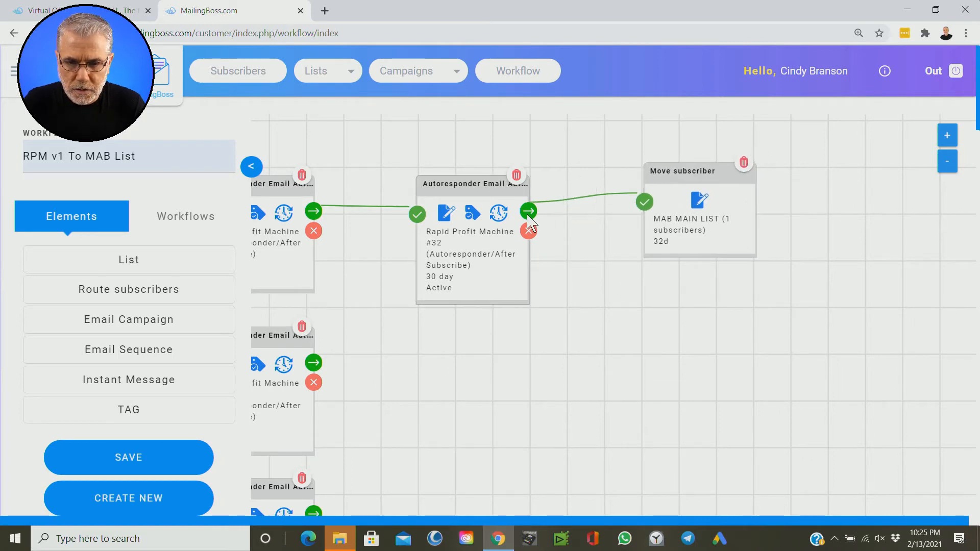
{"action": "key", "text": "ctrl"}
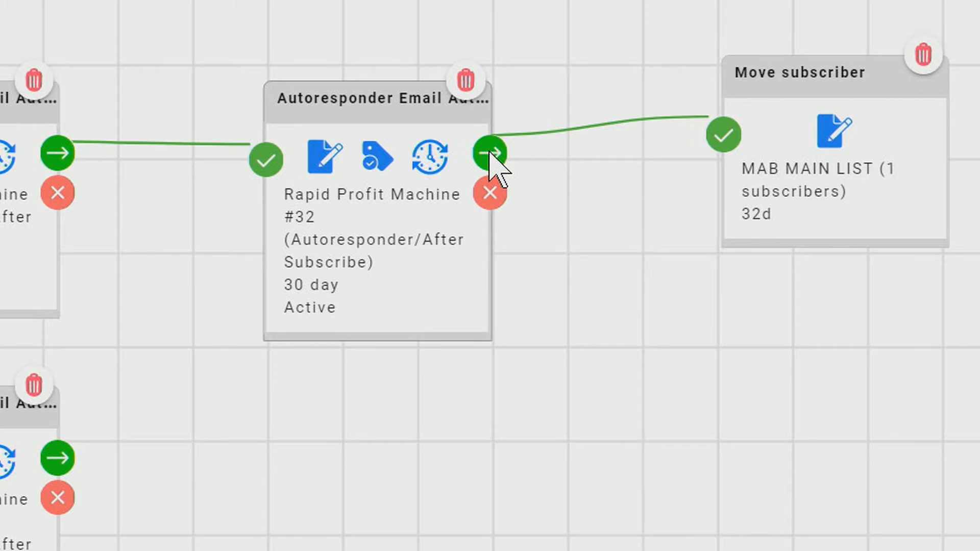
Step: Add an Insert TAG value action on the #32 email's success path with the new tag RPMDONE after 32 days
{"action": "left_click", "coordinate": [490, 154]}
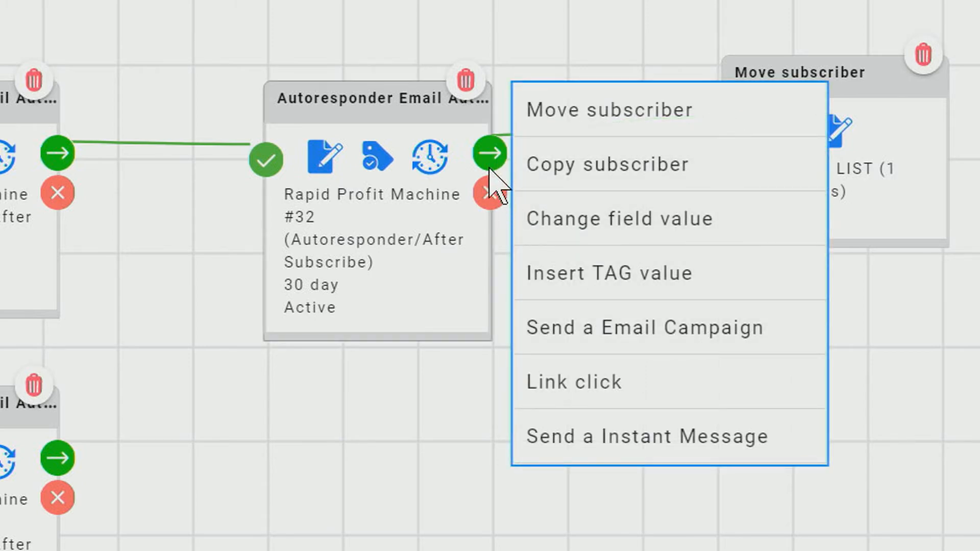
{"action": "key", "text": "ctrl"}
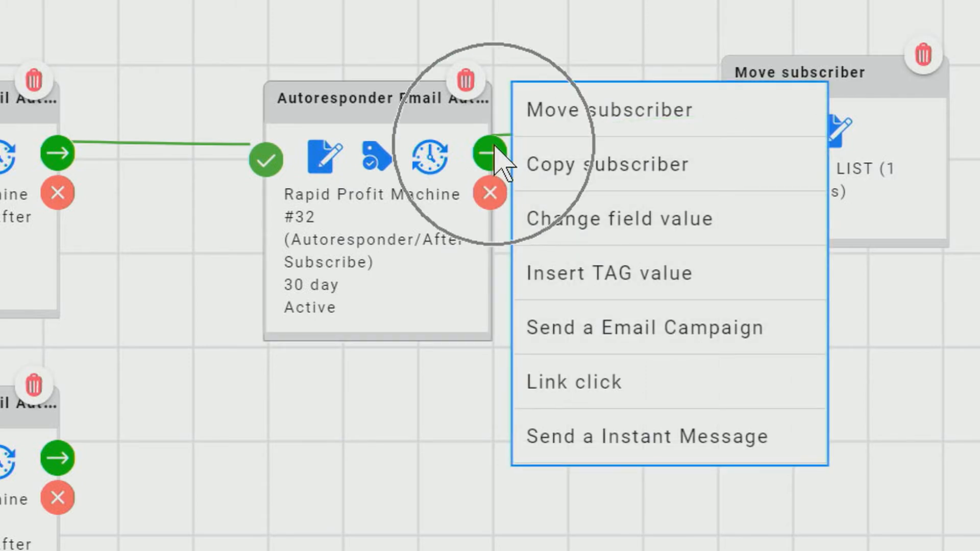
{"action": "left_click", "coordinate": [592, 279]}
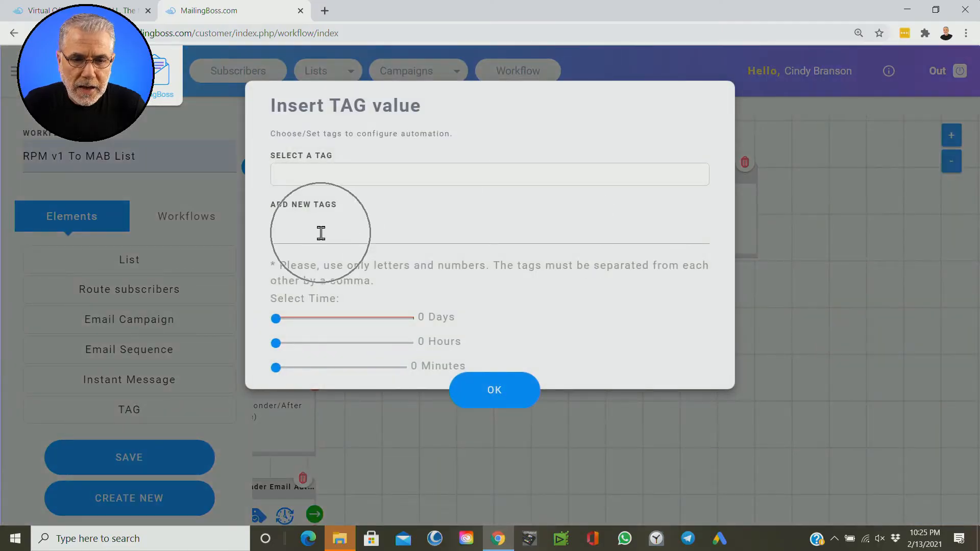
{"action": "left_click", "coordinate": [321, 233]}
{"action": "left_click", "coordinate": [315, 263]}
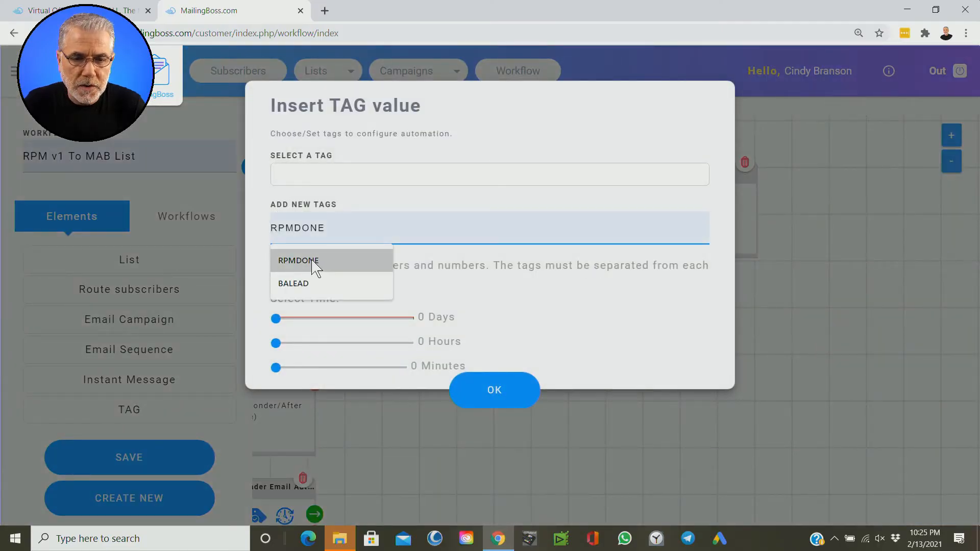
{"action": "key", "text": "ctrl"}
{"action": "key", "text": "ctrl"}
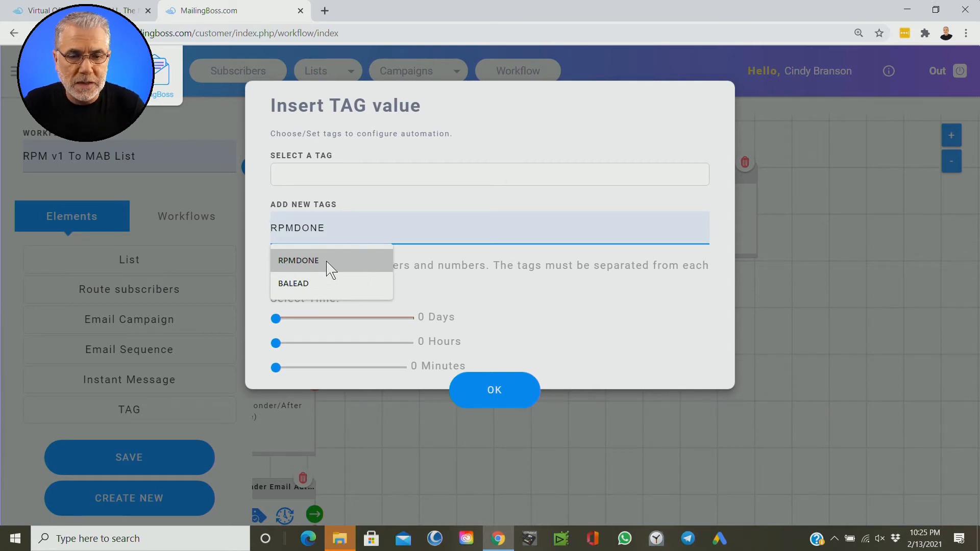
{"action": "left_click", "coordinate": [326, 262]}
{"action": "left_click", "coordinate": [318, 324]}
{"action": "left_click_drag", "start_coordinate": [276, 321], "coordinate": [301, 326]}
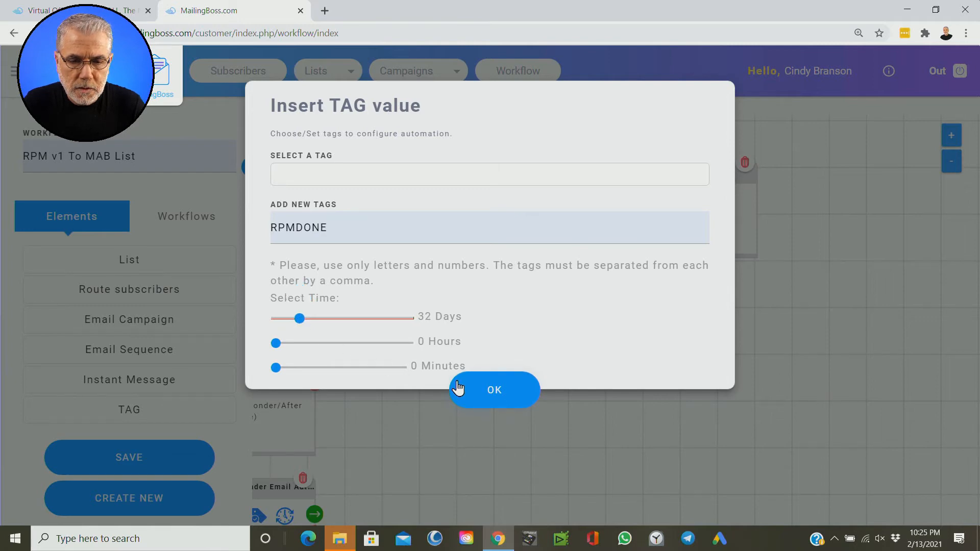
{"action": "left_click", "coordinate": [494, 390]}
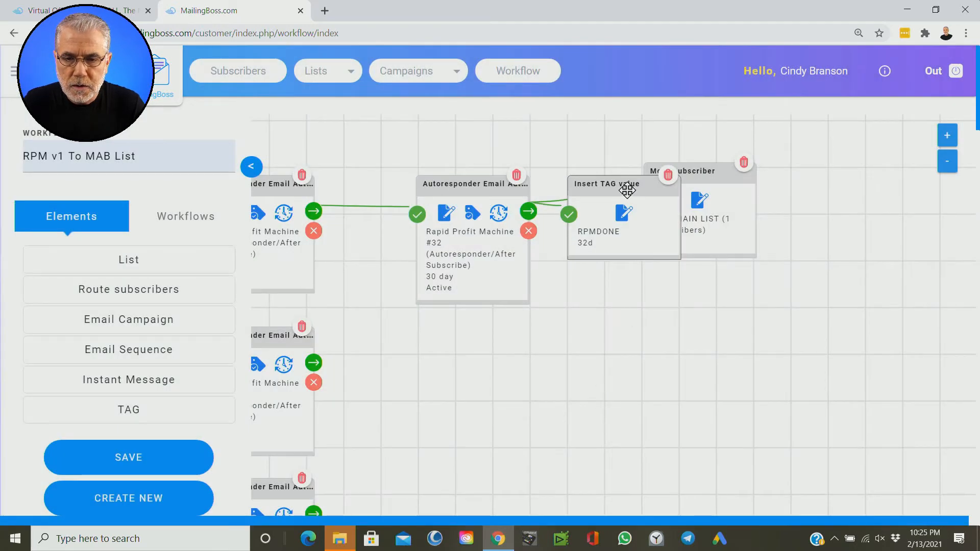
Step: Arrange the Insert TAG value card above and the Move subscriber card to the right of the #32 email card
{"action": "left_click_drag", "start_coordinate": [608, 294], "coordinate": [556, 349]}
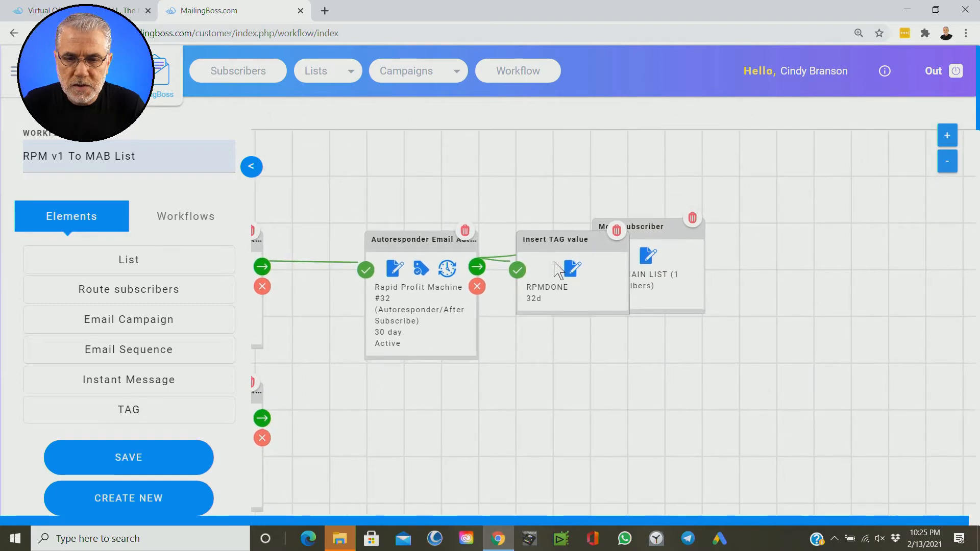
{"action": "left_click_drag", "start_coordinate": [552, 238], "coordinate": [524, 146]}
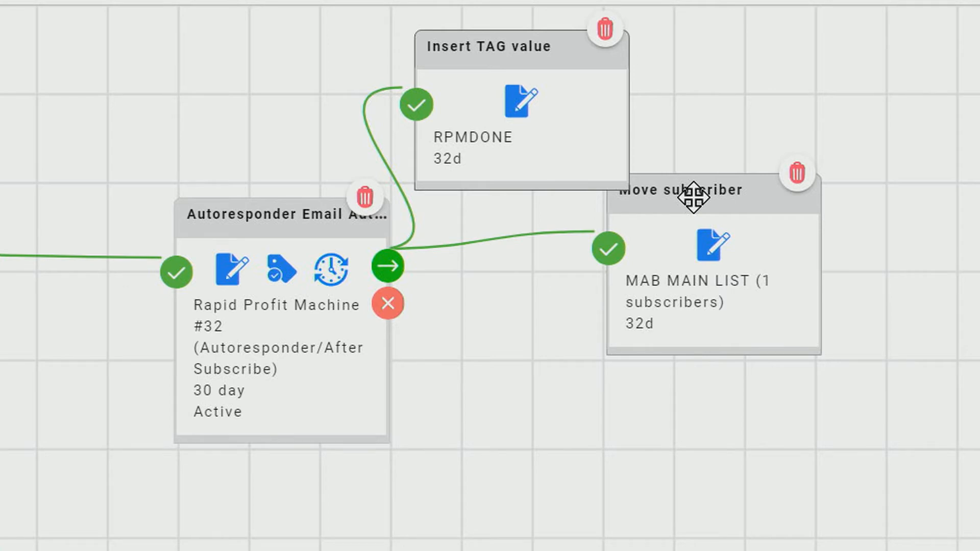
{"action": "left_click_drag", "start_coordinate": [694, 197], "coordinate": [742, 270]}
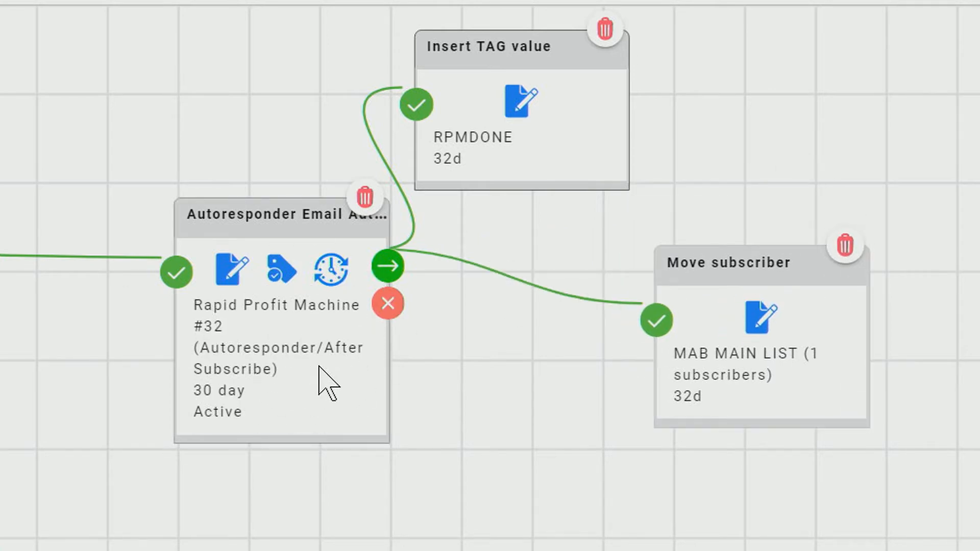
{"action": "left_click_drag", "start_coordinate": [493, 41], "coordinate": [532, 37]}
{"action": "left_click", "coordinate": [527, 137]}
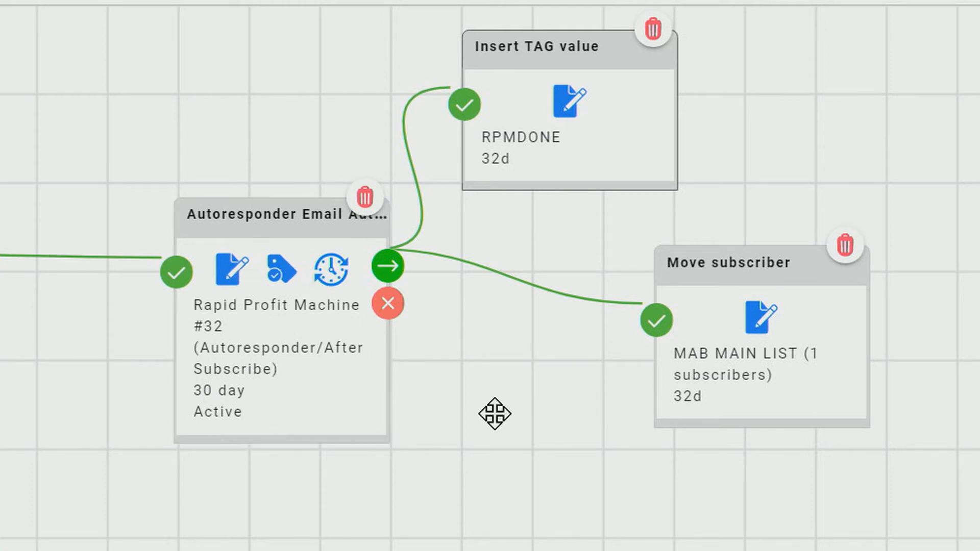
{"action": "left_click_drag", "start_coordinate": [731, 272], "coordinate": [840, 212]}
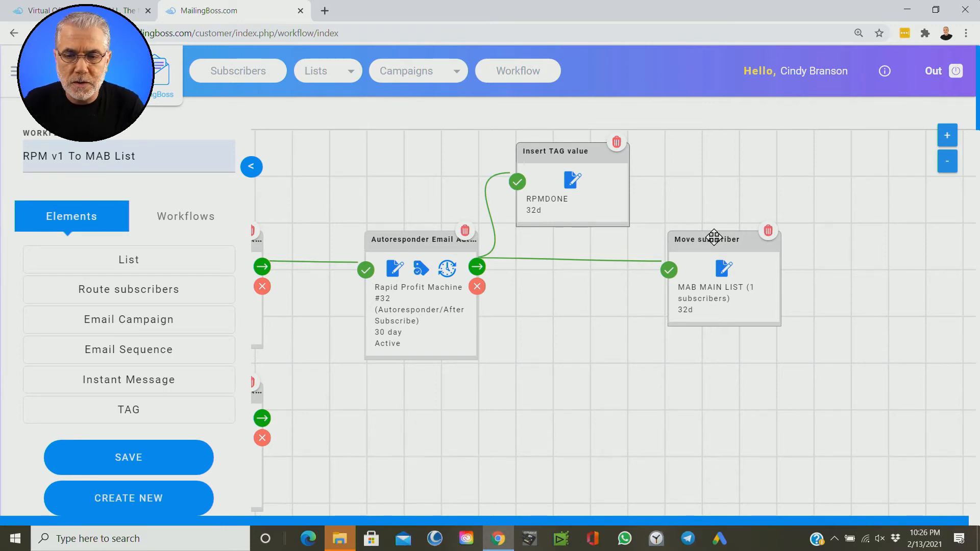
Step: Add a Move subscriber action on the #32 email's failure path to MAB MAIN LIST after 32 days, placed below
{"action": "left_click", "coordinate": [482, 289]}
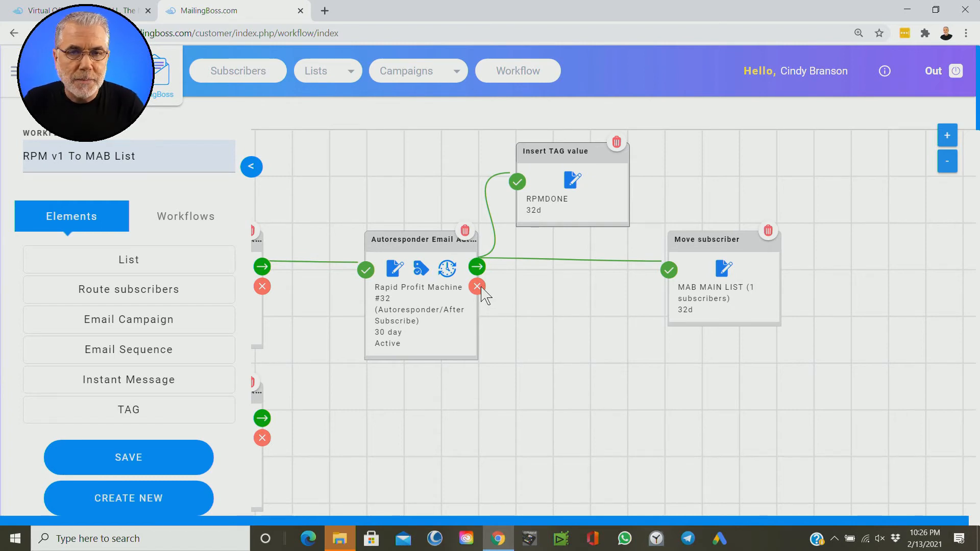
{"action": "left_click", "coordinate": [482, 289]}
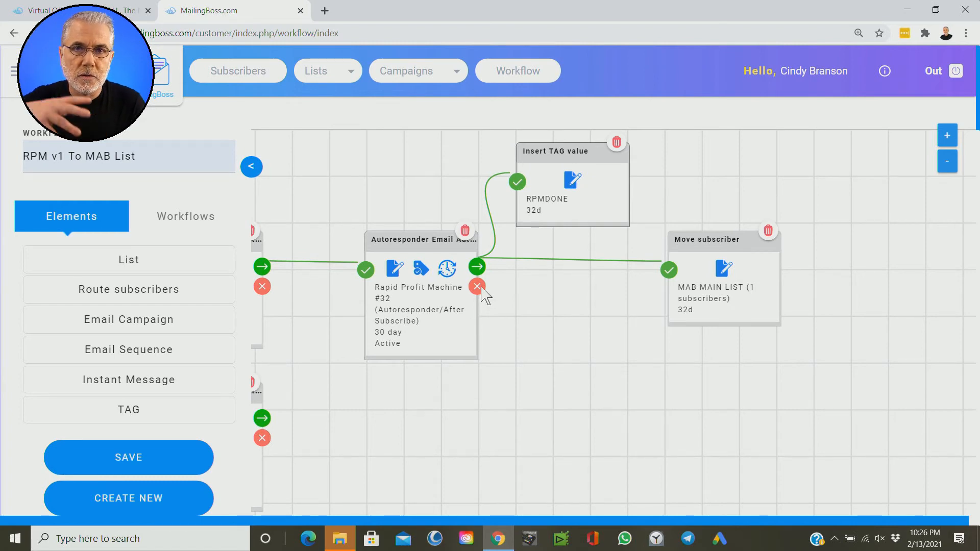
{"action": "left_click", "coordinate": [482, 289]}
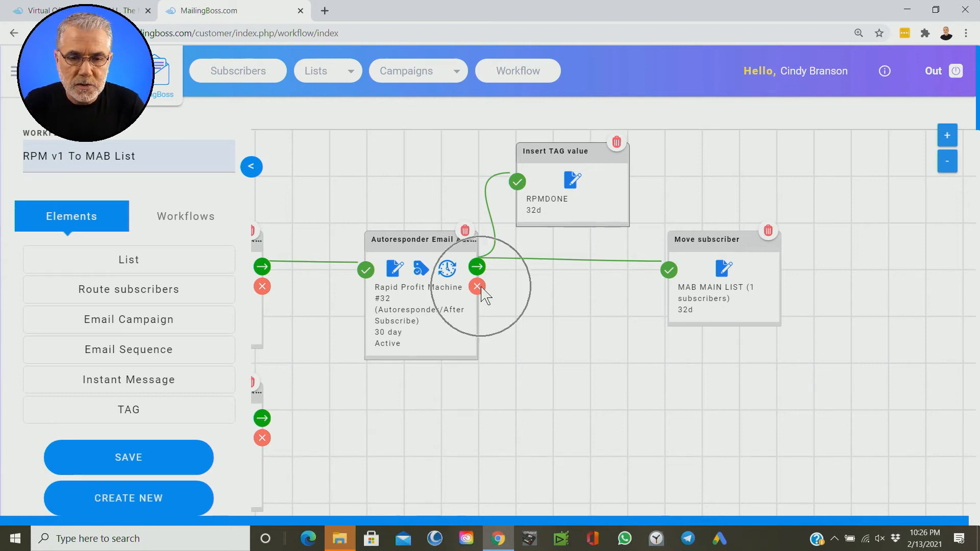
{"action": "left_click", "coordinate": [480, 291]}
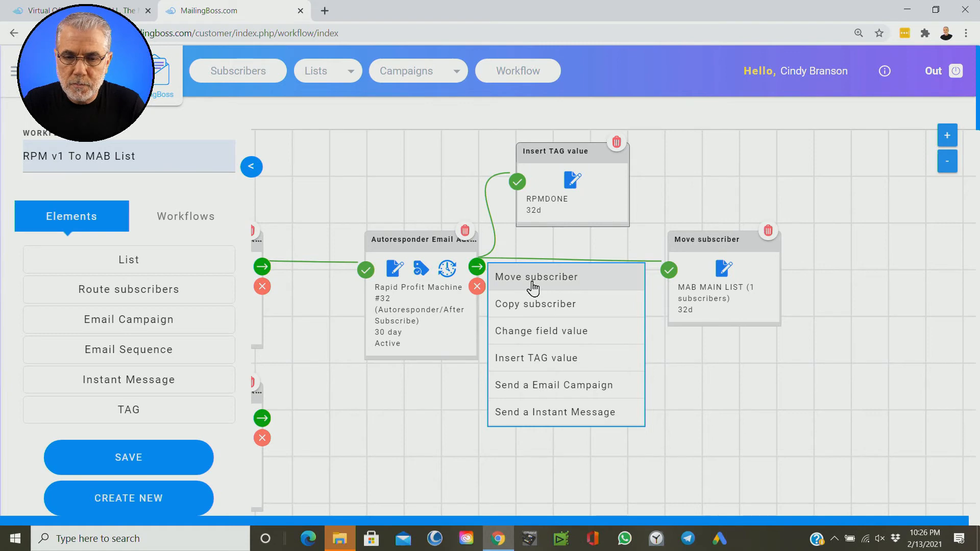
{"action": "left_click", "coordinate": [534, 281]}
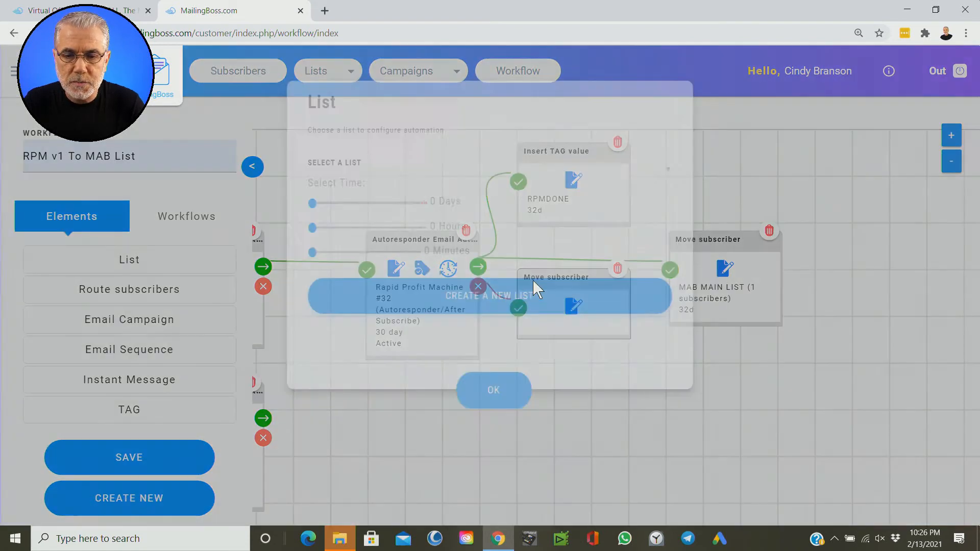
{"action": "left_click", "coordinate": [390, 203]}
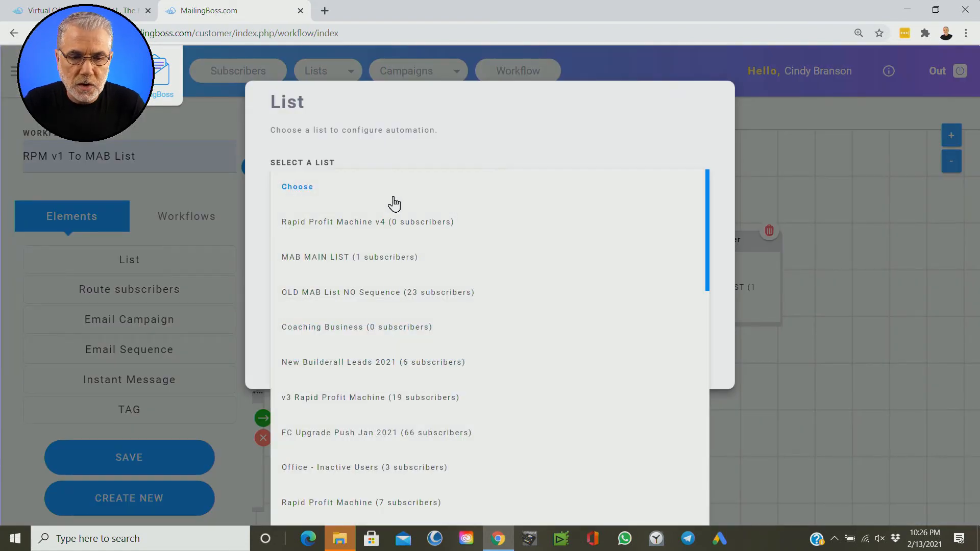
{"action": "left_click", "coordinate": [383, 260]}
{"action": "left_click_drag", "start_coordinate": [276, 250], "coordinate": [302, 260]}
{"action": "left_click", "coordinate": [495, 395]}
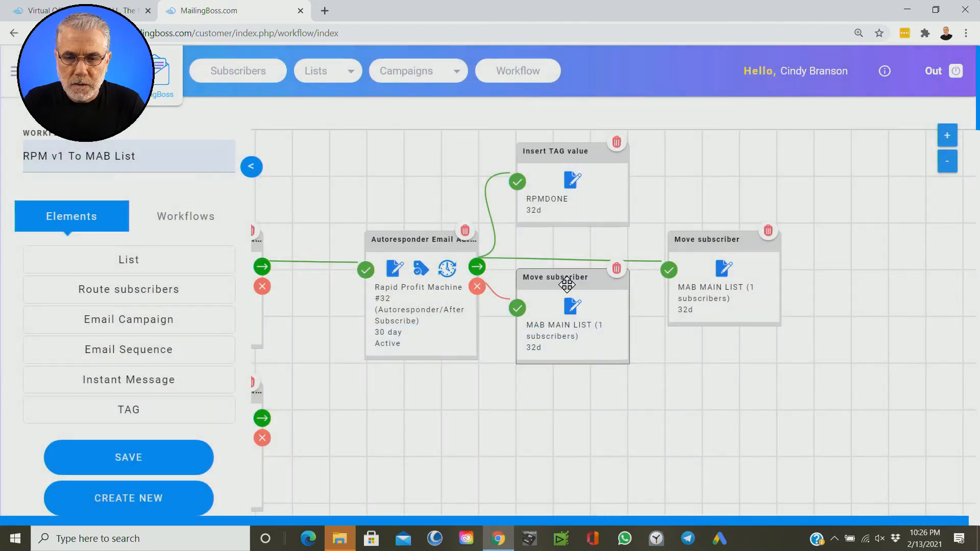
{"action": "left_click_drag", "start_coordinate": [574, 279], "coordinate": [712, 367]}
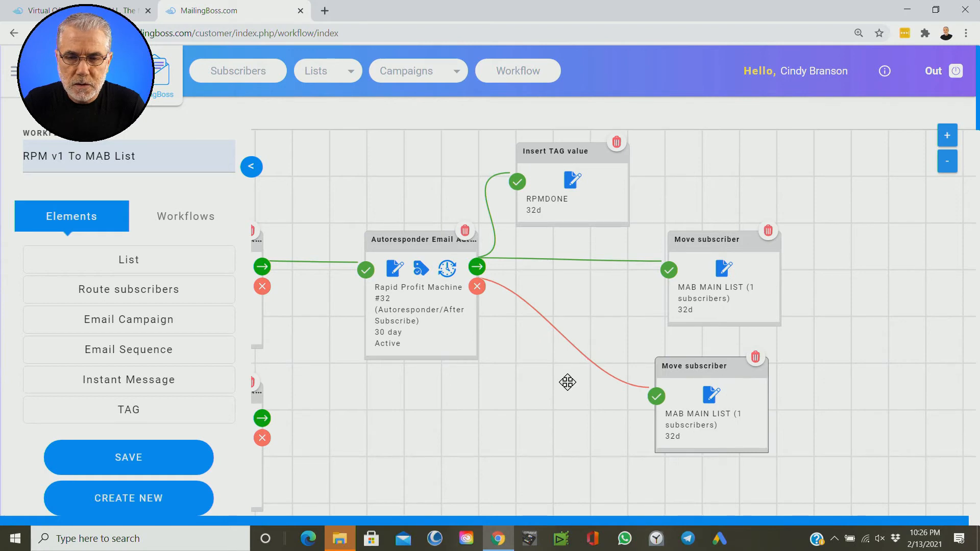
Step: Add an Insert TAG value action on the #32 email's failure path with the tag RPMDONE after 32 days
{"action": "left_click_drag", "start_coordinate": [568, 383], "coordinate": [483, 366]}
{"action": "key", "text": "ctrl"}
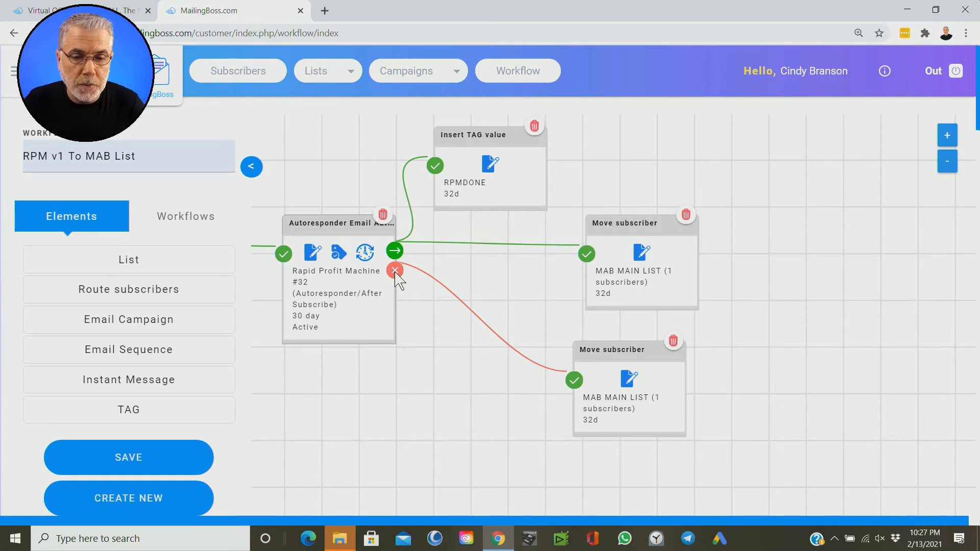
{"action": "key", "text": "ctrl"}
{"action": "key", "text": "ctrl"}
{"action": "key", "text": "ctrl"}
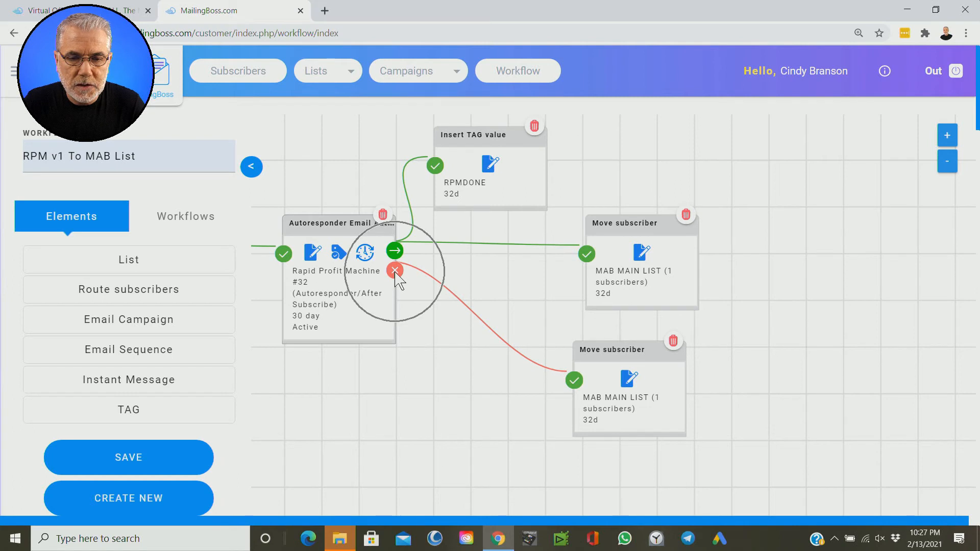
{"action": "key", "text": "ctrl"}
{"action": "key", "text": "ctrl"}
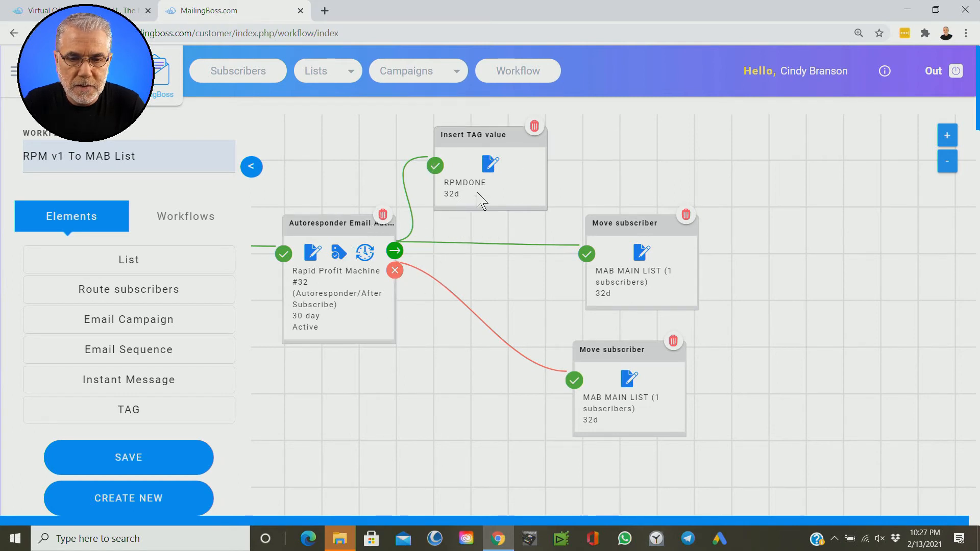
{"action": "left_click", "coordinate": [396, 271]}
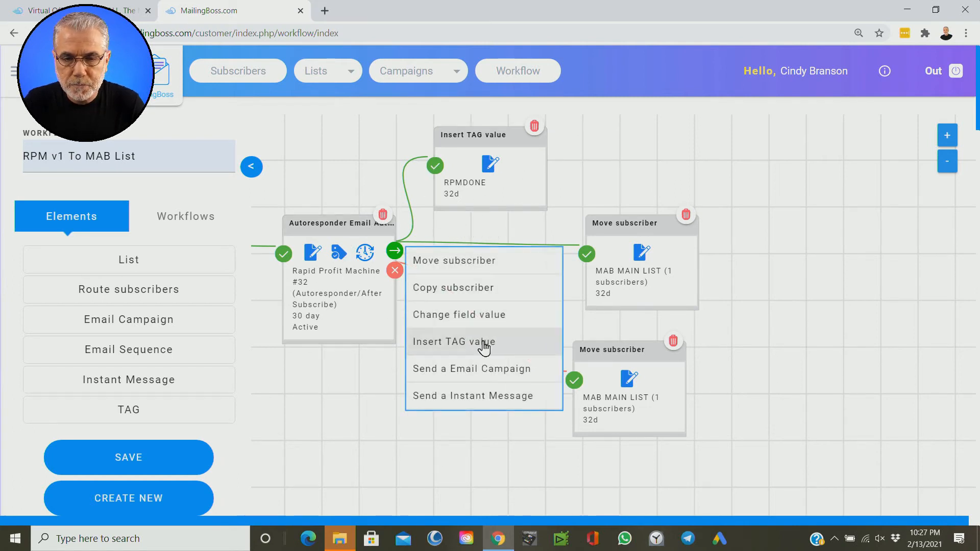
{"action": "key", "text": "ctrl"}
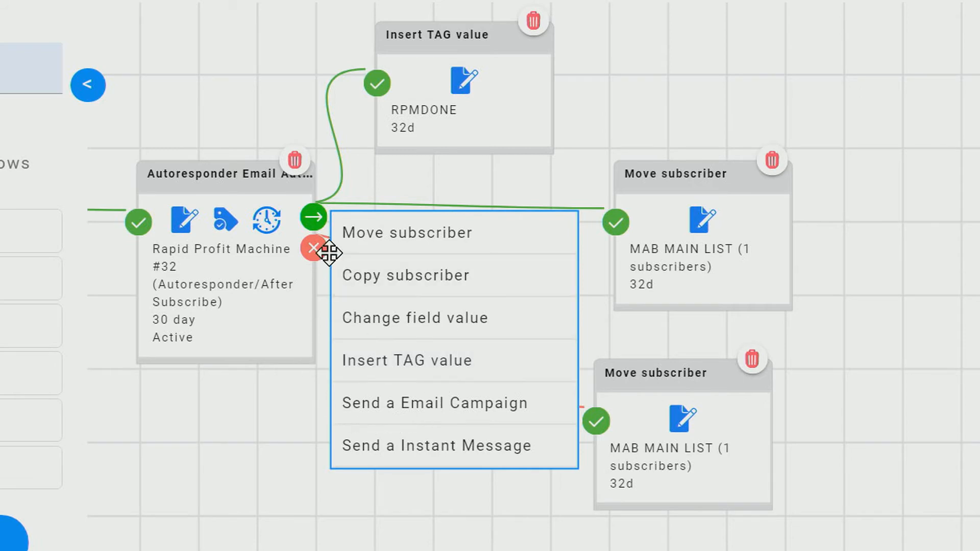
{"action": "key", "text": "ctrl"}
{"action": "key", "text": "ctrl"}
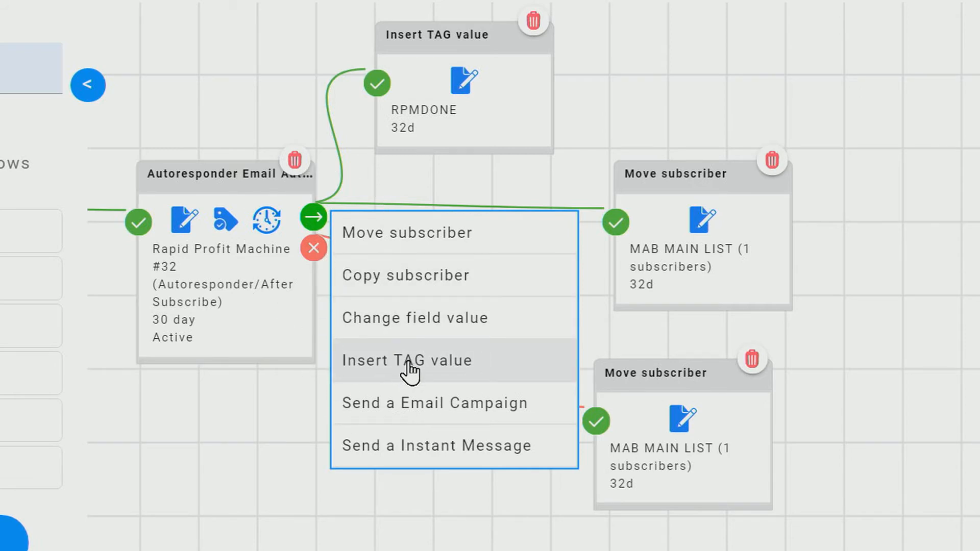
{"action": "key", "text": "ctrl"}
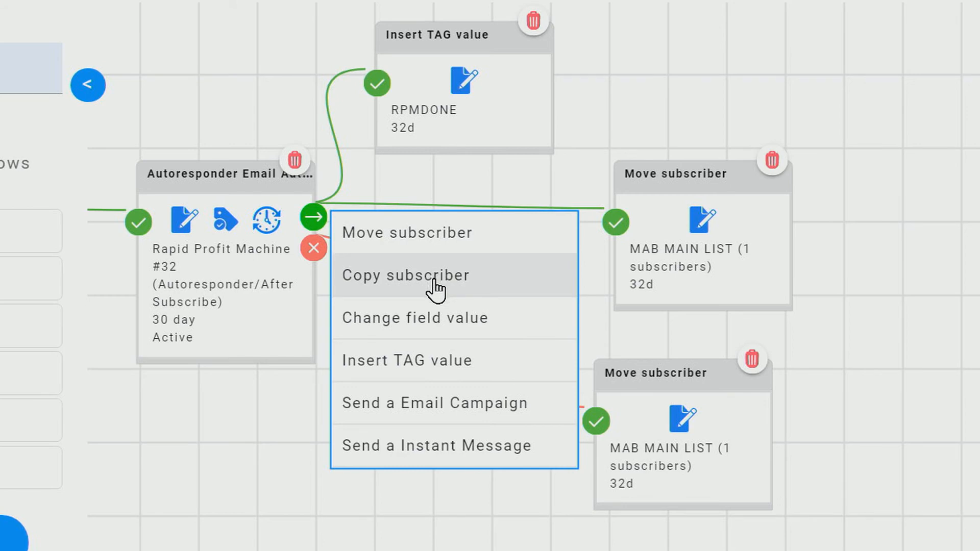
{"action": "key", "text": "ctrl"}
{"action": "key", "text": "ctrl"}
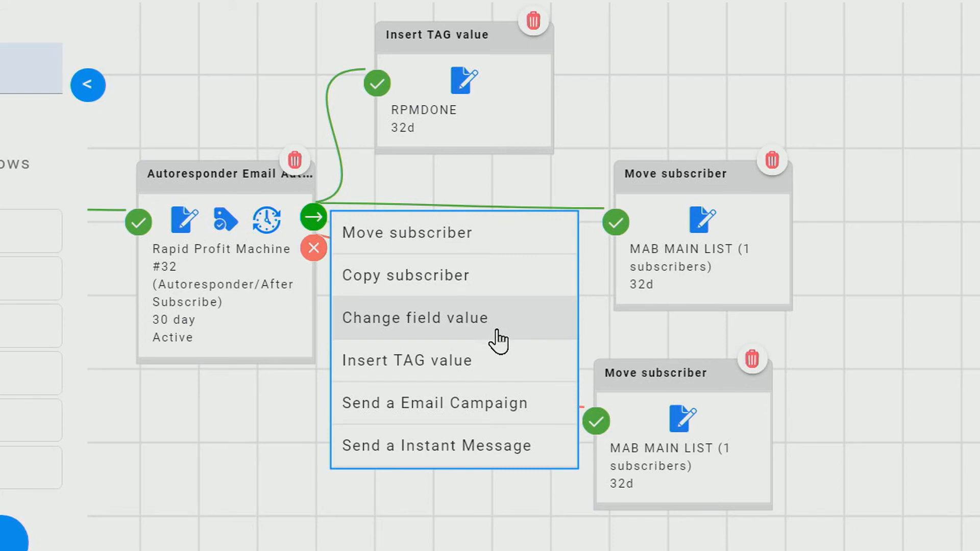
{"action": "key", "text": "ctrl"}
{"action": "key", "text": "ctrl"}
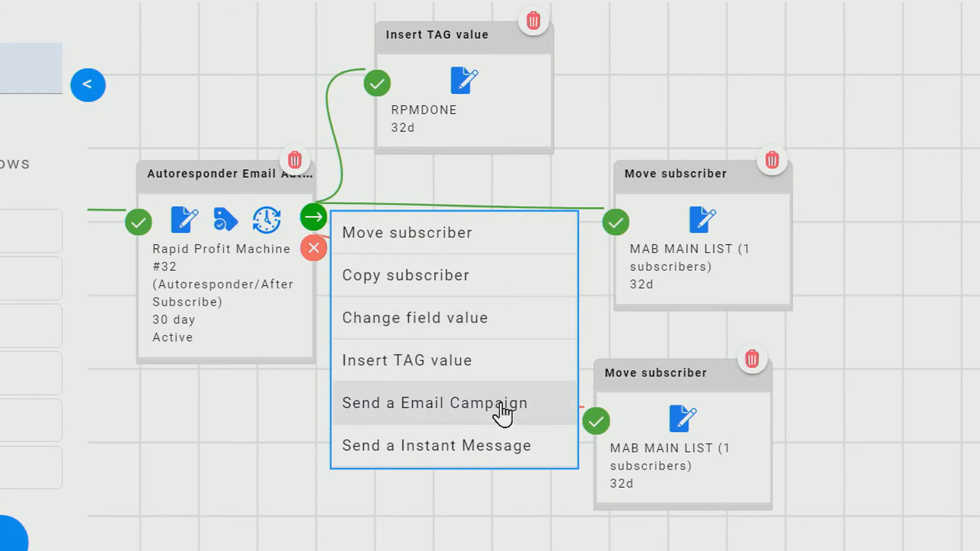
{"action": "key", "text": "ctrl"}
{"action": "key", "text": "ctrl"}
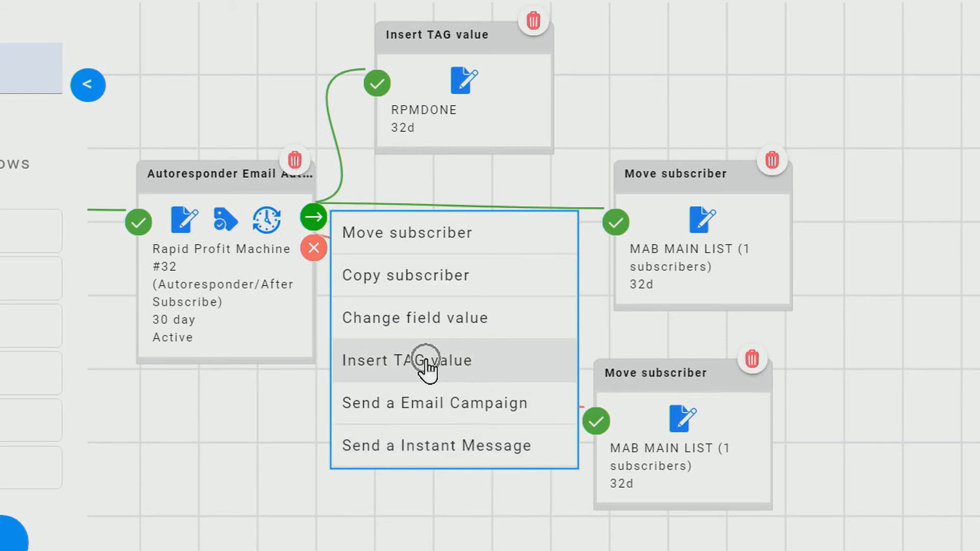
{"action": "left_click", "coordinate": [428, 368]}
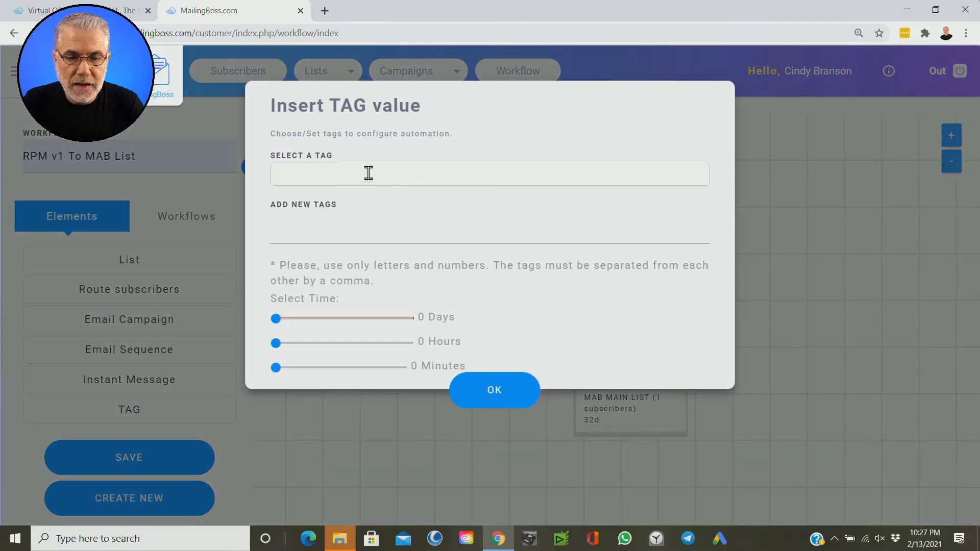
{"action": "left_click", "coordinate": [329, 232]}
{"action": "left_click", "coordinate": [324, 259]}
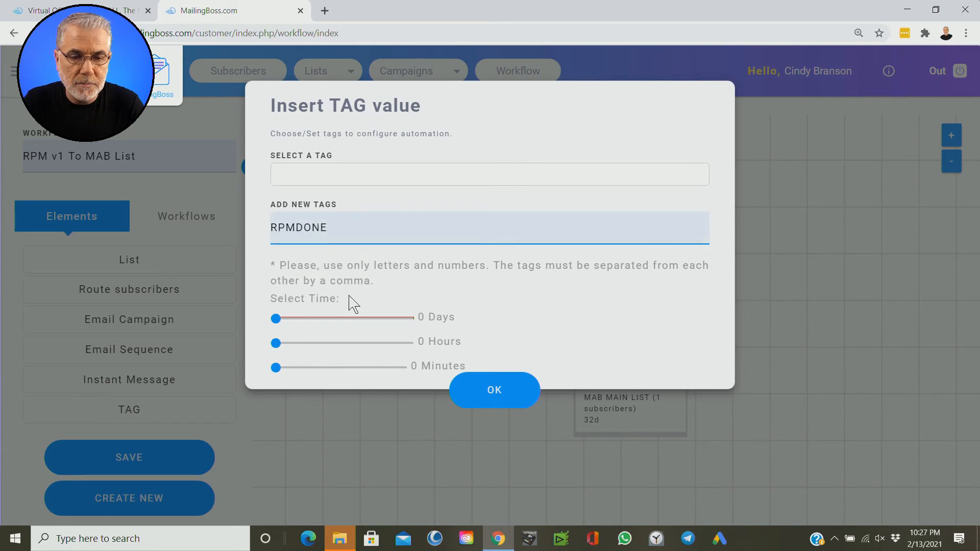
{"action": "left_click_drag", "start_coordinate": [277, 323], "coordinate": [302, 337]}
{"action": "left_click", "coordinate": [495, 403]}
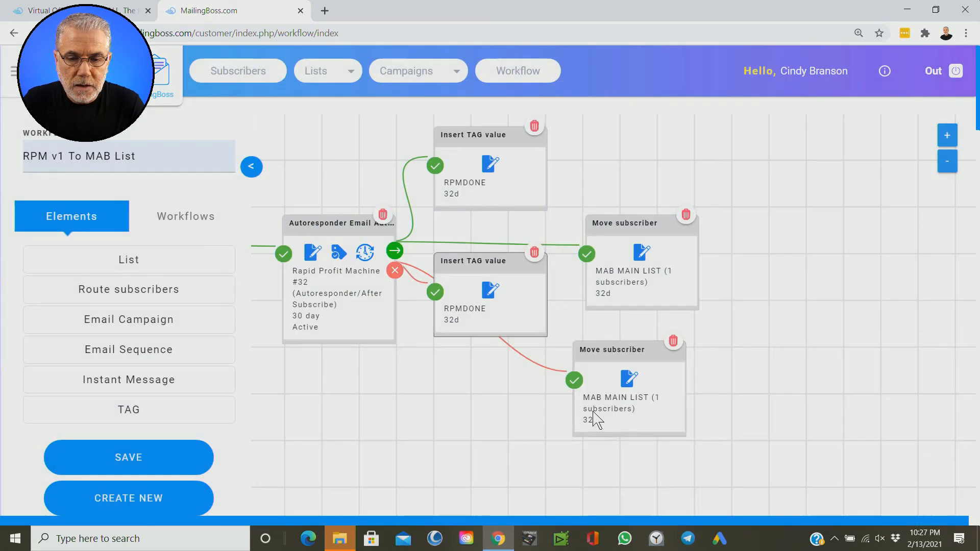
Step: Arrange the new Insert TAG value card below the #32 email and nudge the upper Move subscriber card up
{"action": "left_click_drag", "start_coordinate": [499, 261], "coordinate": [496, 414]}
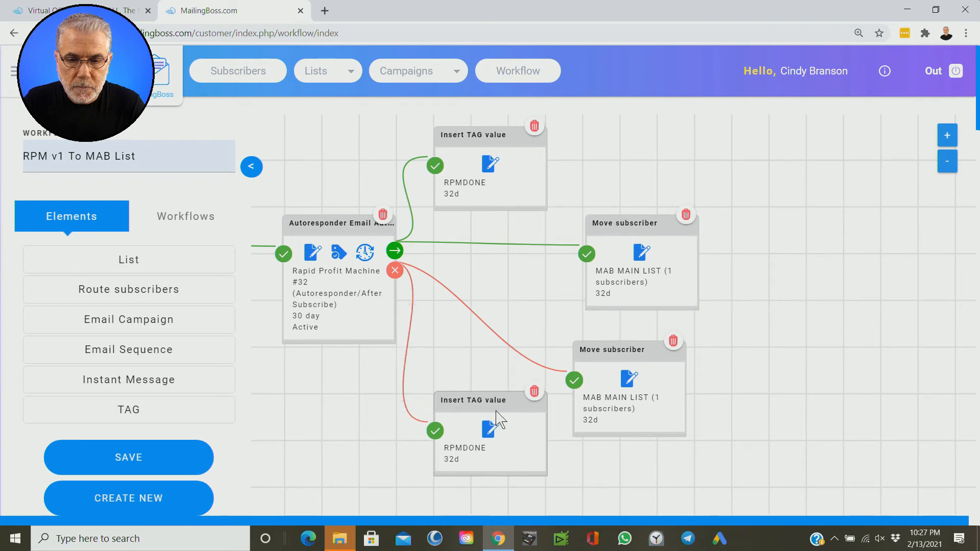
{"action": "left_click_drag", "start_coordinate": [619, 225], "coordinate": [617, 210]}
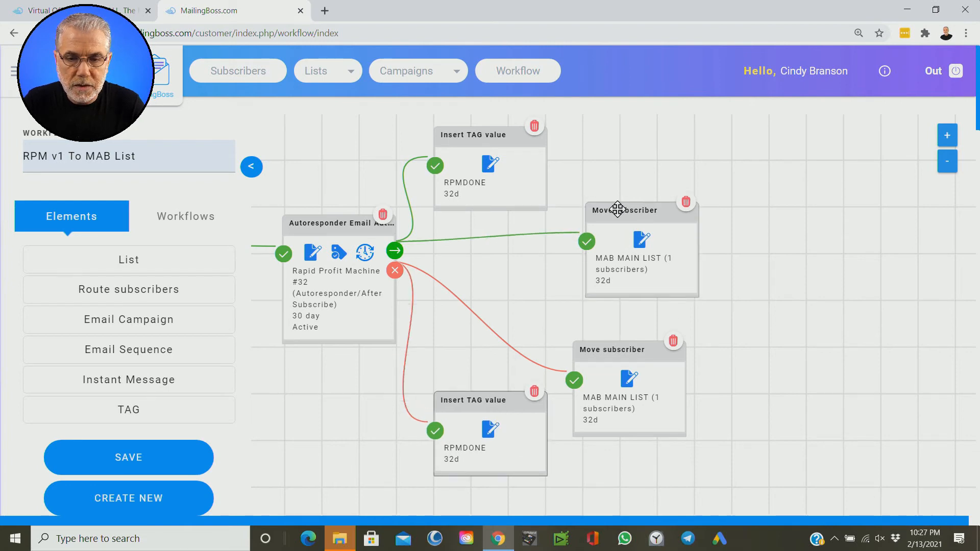
{"action": "left_click_drag", "start_coordinate": [716, 321], "coordinate": [773, 347]}
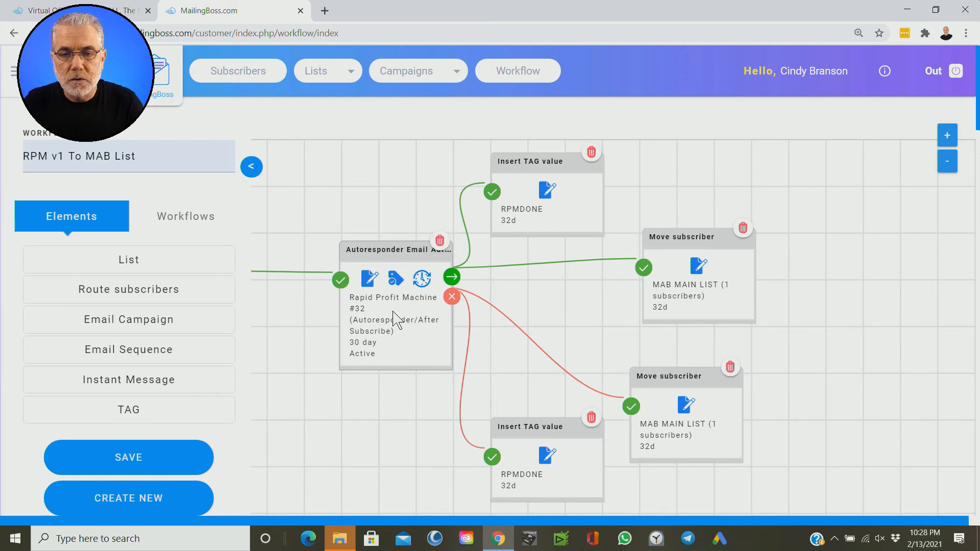
{"action": "mouse_move", "coordinate": [856, 322]}
{"action": "left_mouse_down"}
{"action": "mouse_move", "coordinate": [854, 331]}
{"action": "mouse_move", "coordinate": [852, 319]}
{"action": "left_mouse_up"}
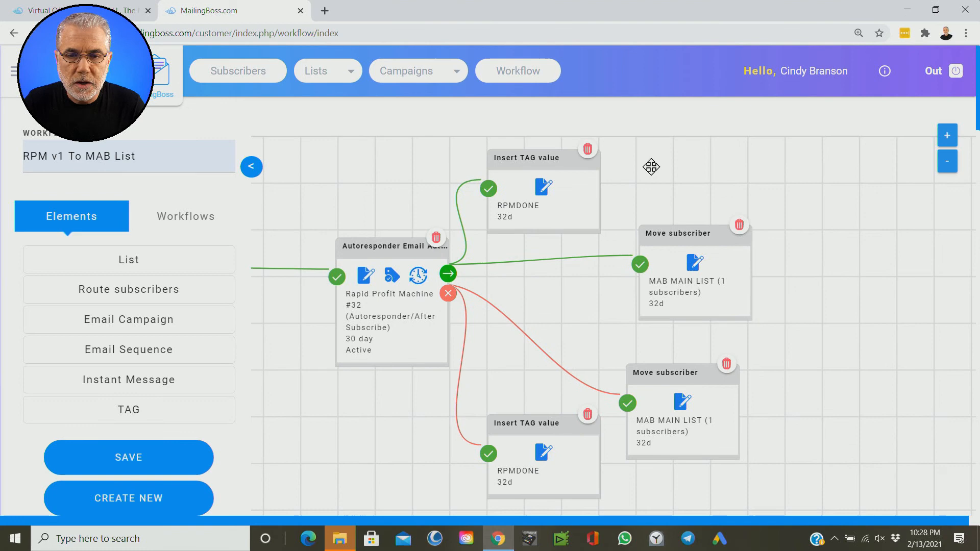
Step: Review the workflow layout from the list start through the #32 email's tag and move branches
{"action": "left_click", "coordinate": [519, 75]}
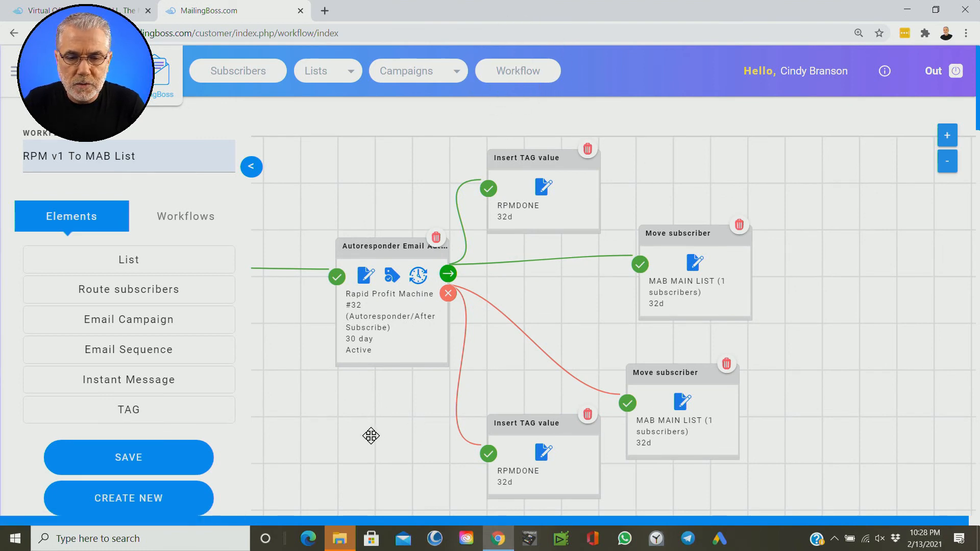
{"action": "left_click_drag", "start_coordinate": [372, 436], "coordinate": [387, 425]}
{"action": "scroll", "coordinate": [795, 383], "scroll_direction": "down", "scroll_amount": 1}
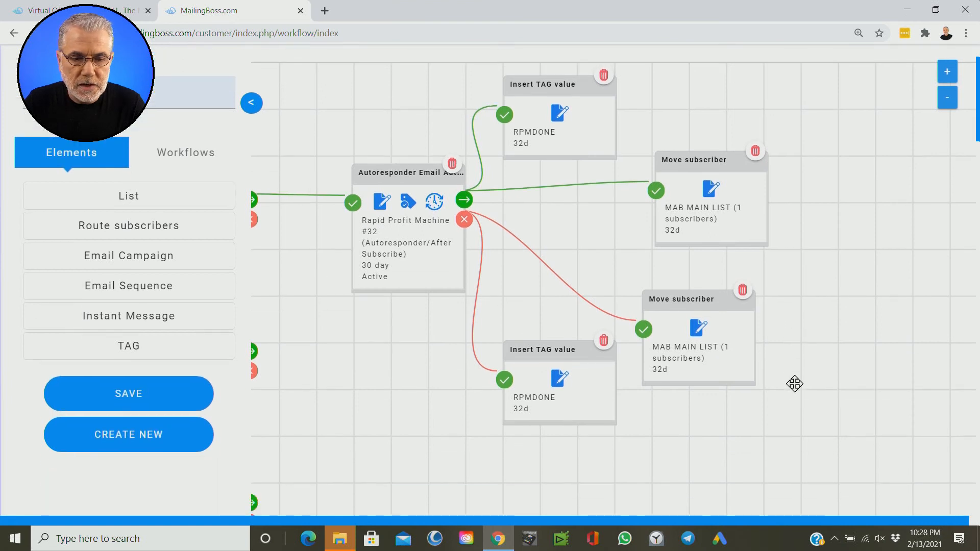
{"action": "scroll", "coordinate": [795, 384], "scroll_direction": "down", "scroll_amount": 1}
{"action": "scroll", "coordinate": [240, 314], "scroll_direction": "up", "scroll_amount": 1}
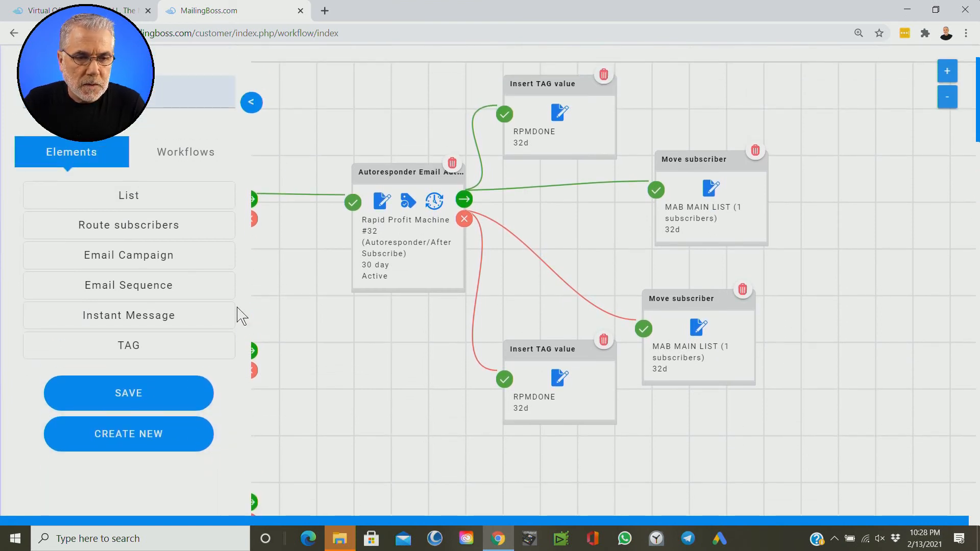
{"action": "scroll", "coordinate": [240, 314], "scroll_direction": "up", "scroll_amount": 1}
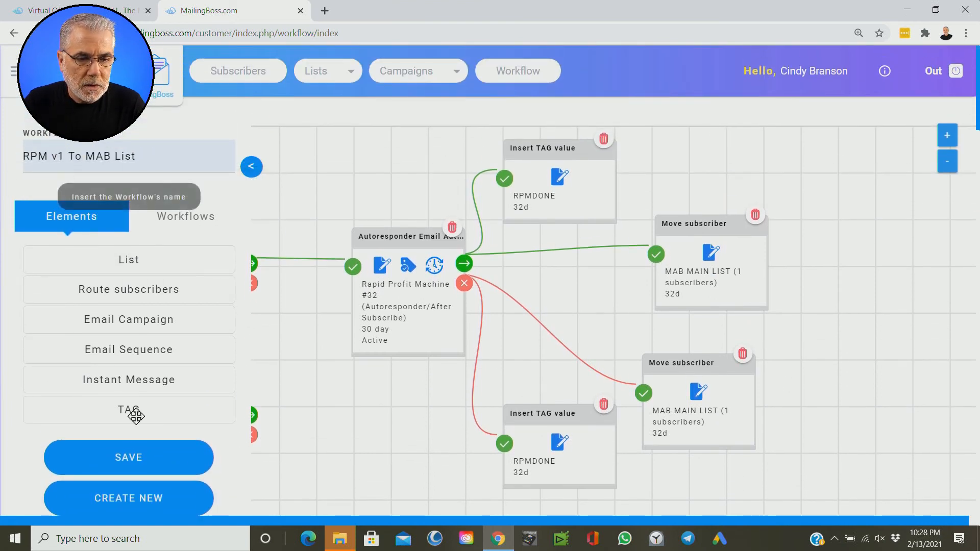
{"action": "scroll", "coordinate": [328, 440], "scroll_direction": "down", "scroll_amount": 1}
{"action": "left_click", "coordinate": [132, 396]}
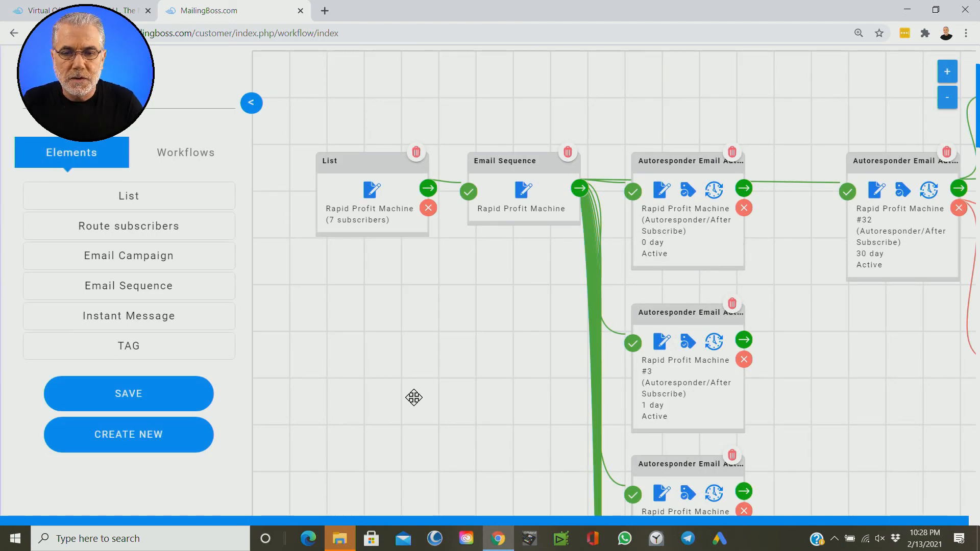
{"action": "left_click_drag", "start_coordinate": [484, 352], "coordinate": [261, 376]}
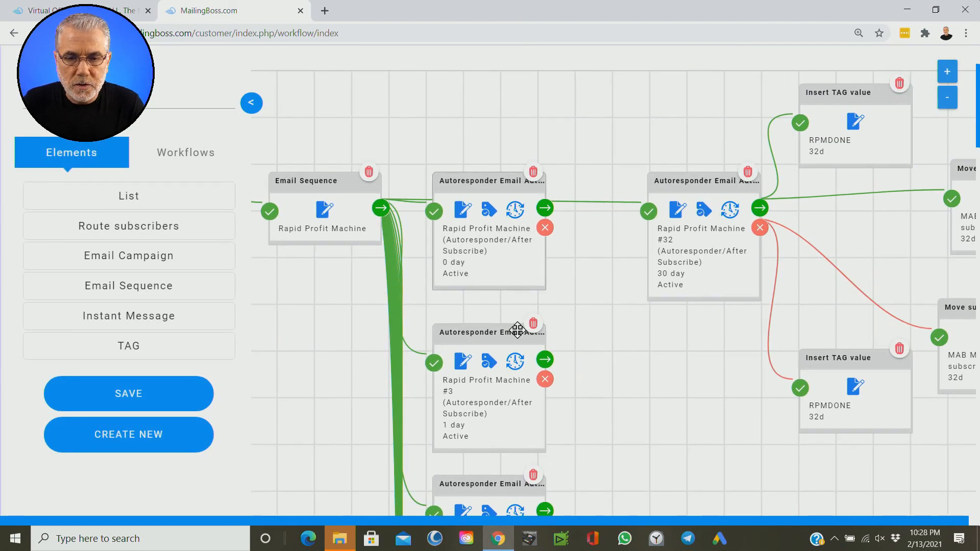
{"action": "left_click_drag", "start_coordinate": [597, 430], "coordinate": [445, 452]}
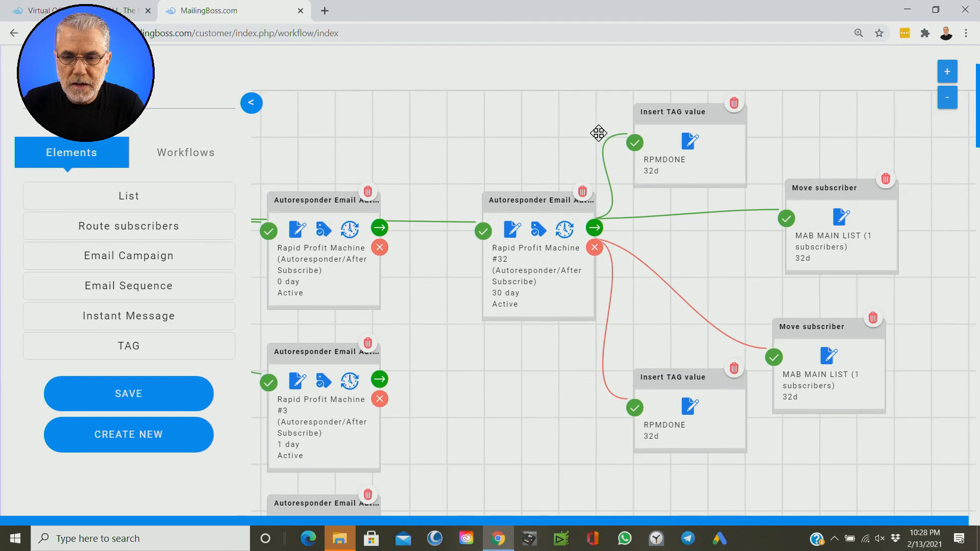
{"action": "left_click_drag", "start_coordinate": [689, 276], "coordinate": [672, 326]}
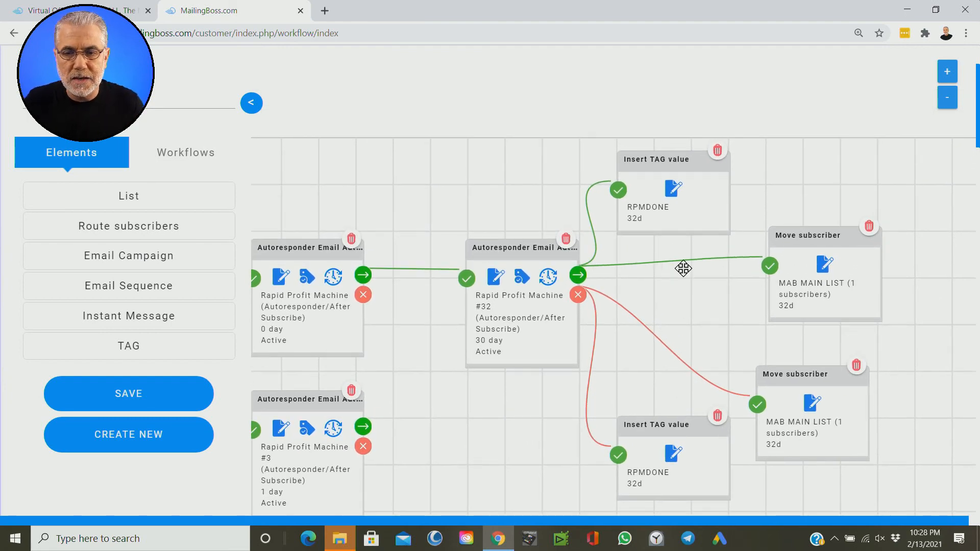
{"action": "mouse_move", "coordinate": [670, 163]}
{"action": "left_mouse_down"}
{"action": "mouse_move", "coordinate": [671, 154]}
{"action": "mouse_move", "coordinate": [671, 166]}
{"action": "left_mouse_up"}
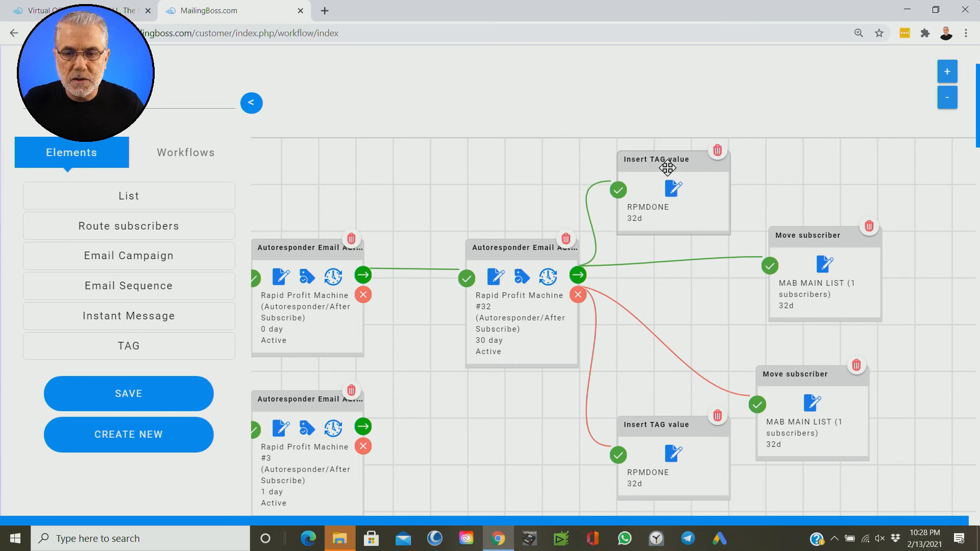
{"action": "left_click_drag", "start_coordinate": [912, 354], "coordinate": [787, 325]}
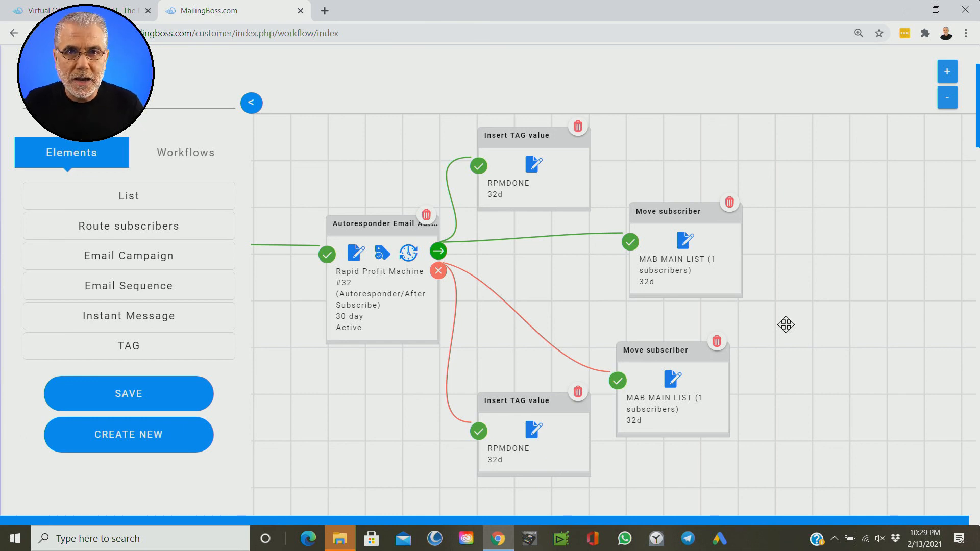
Step: Save the workflow
{"action": "left_click", "coordinate": [134, 399]}
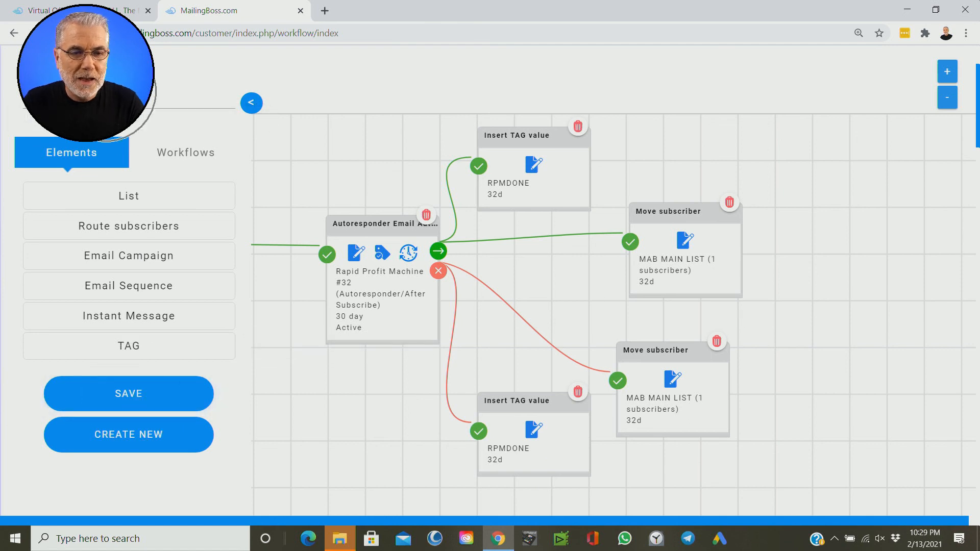
{"action": "left_click", "coordinate": [158, 396]}
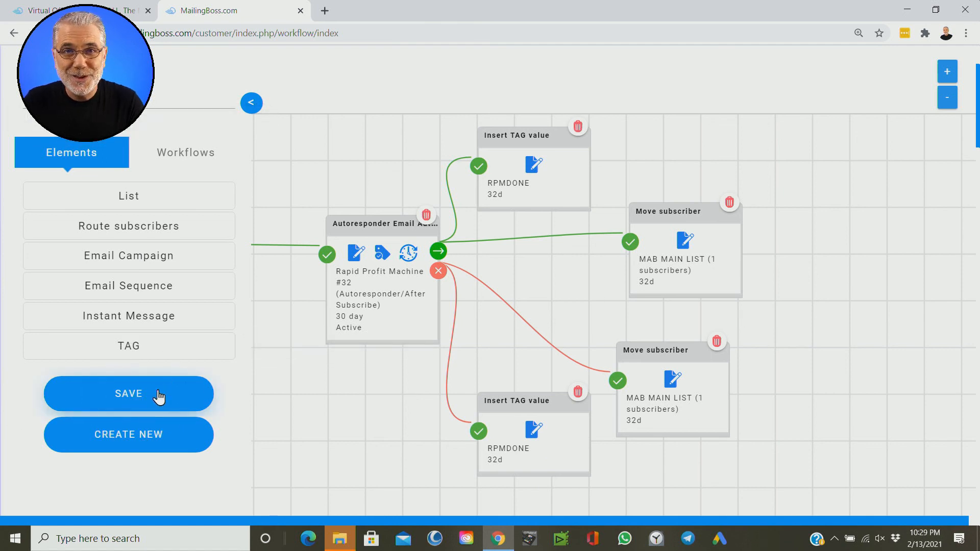
{"action": "left_click", "coordinate": [159, 397]}
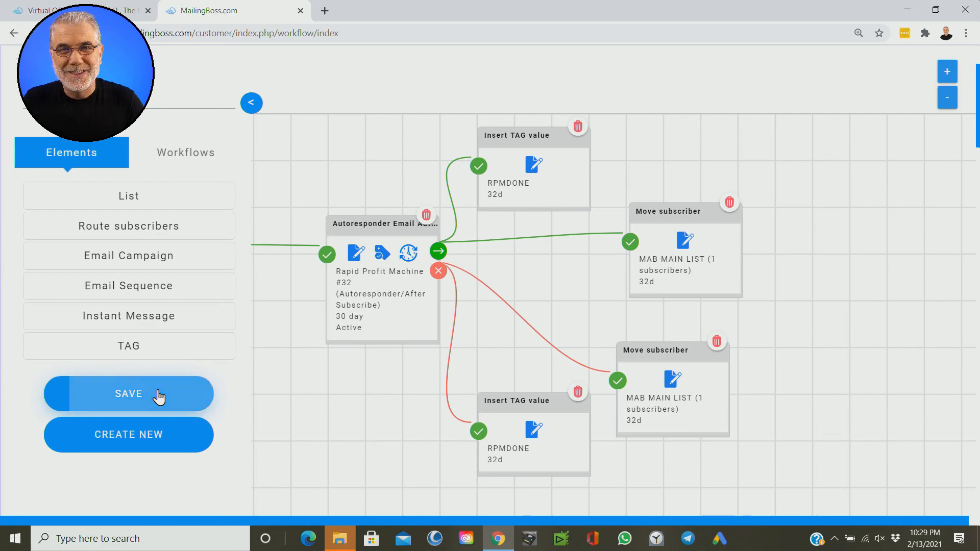